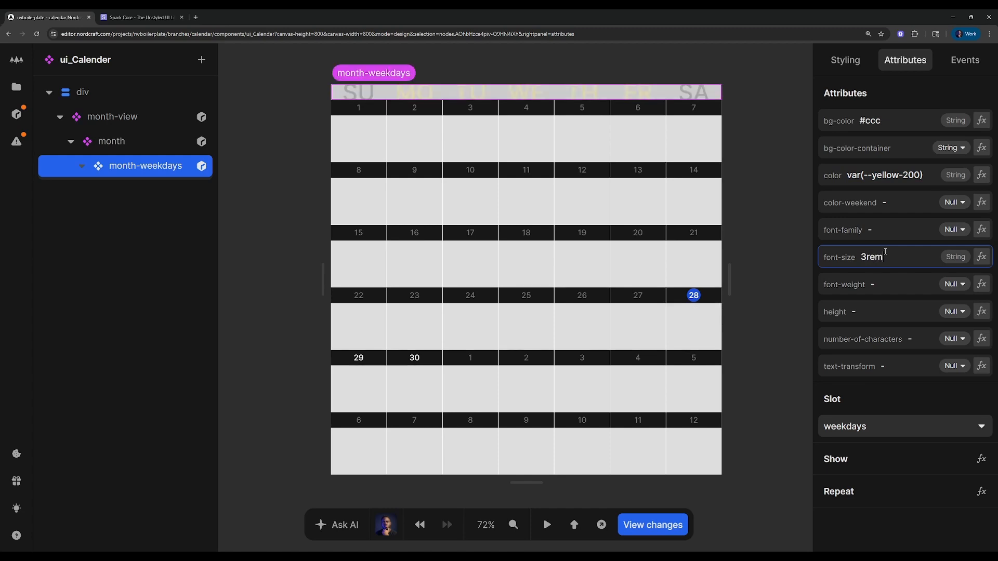
Set the font-size attribute of month-weekdays to 1rem
text(1rem)
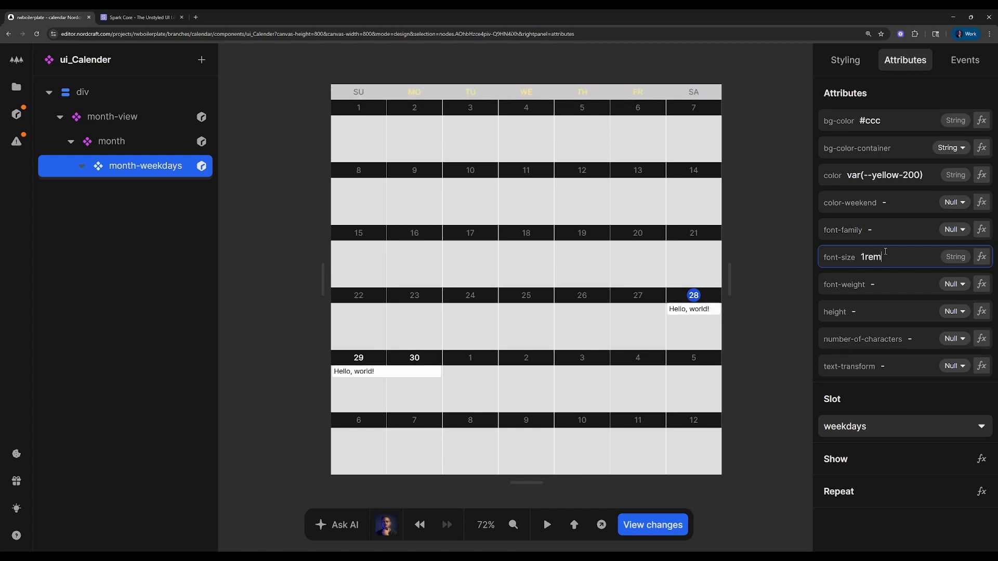
click(962, 61)
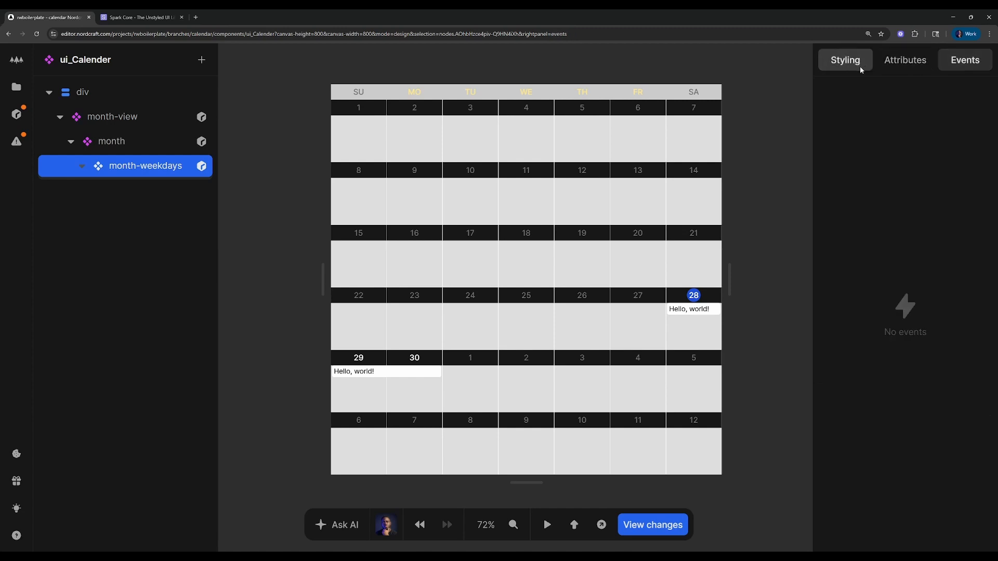
click(904, 60)
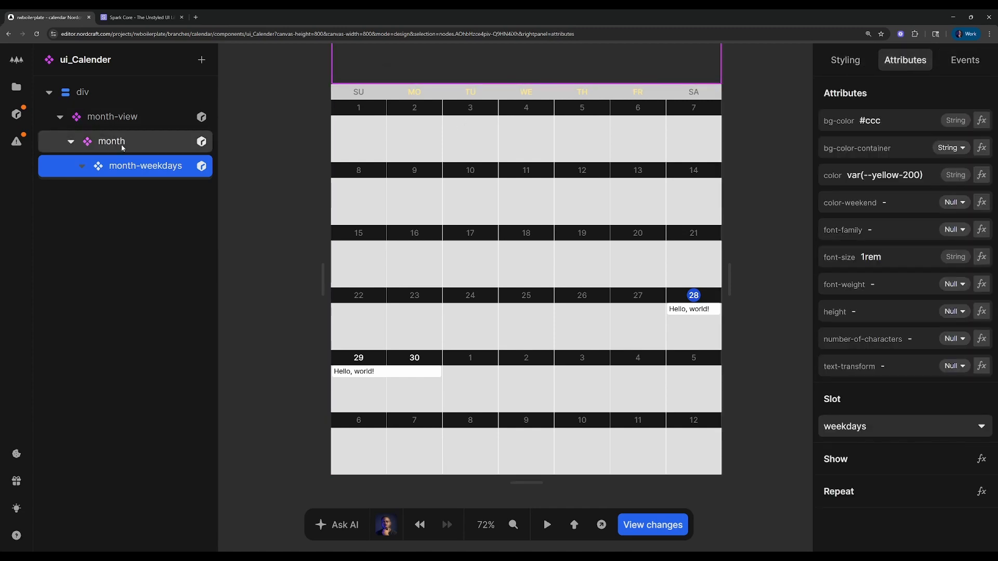
Check the Month View reference in the Spark documentation and return to the Nordcraft editor
key(ctrl+Tab)
click(207, 236)
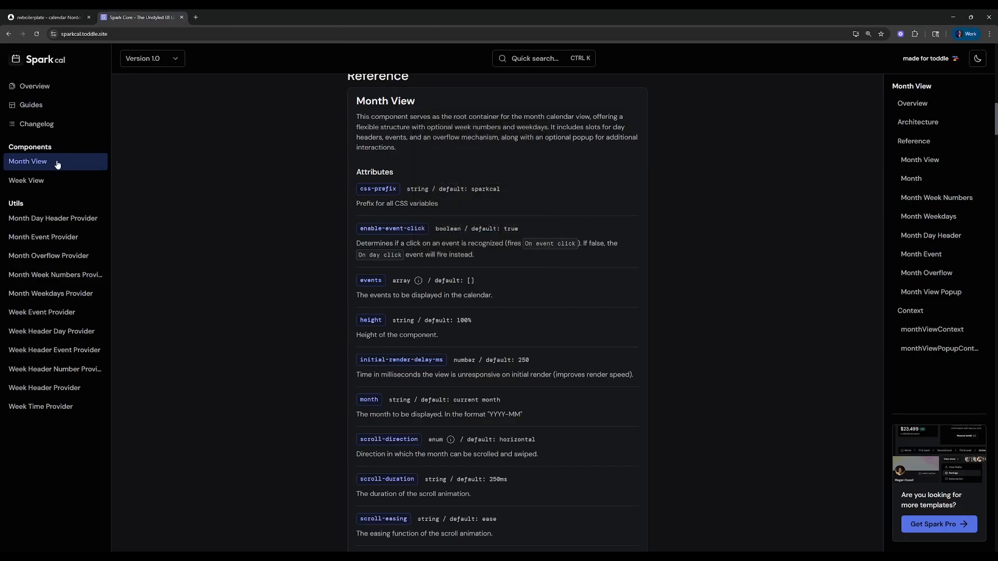
click(30, 12)
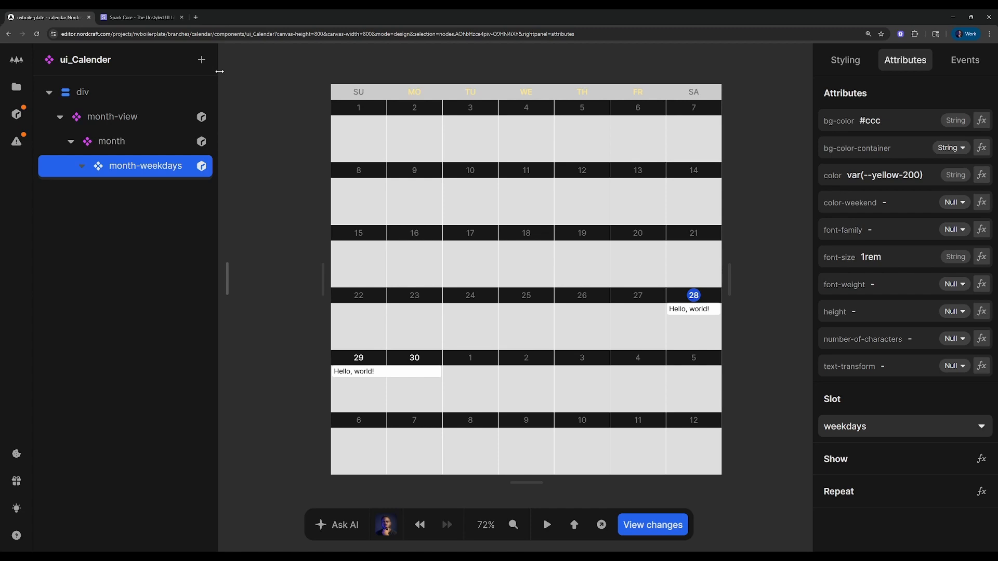
Add a month-view-popup component inside month-view and place it above month in the element tree
click(159, 177)
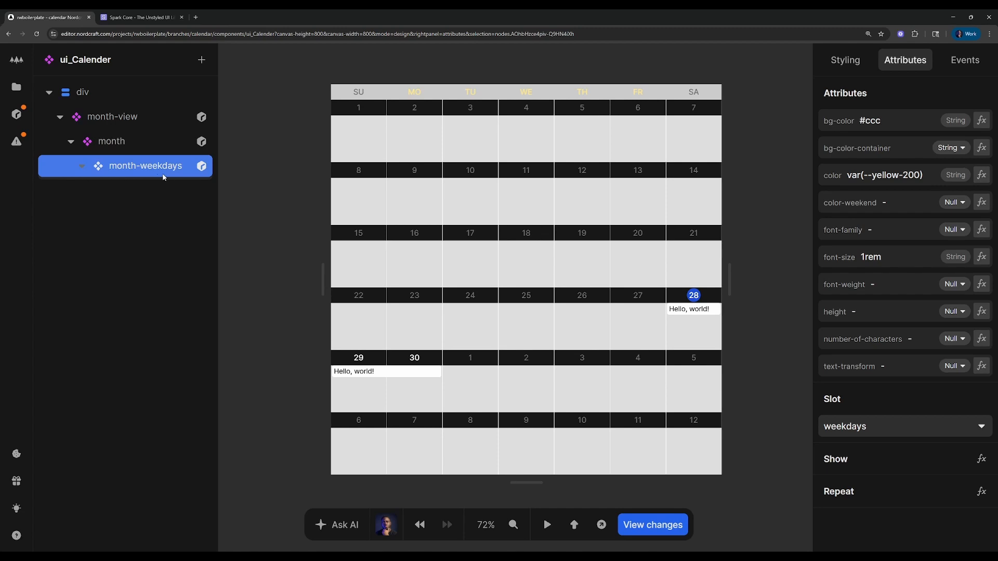
click(123, 127)
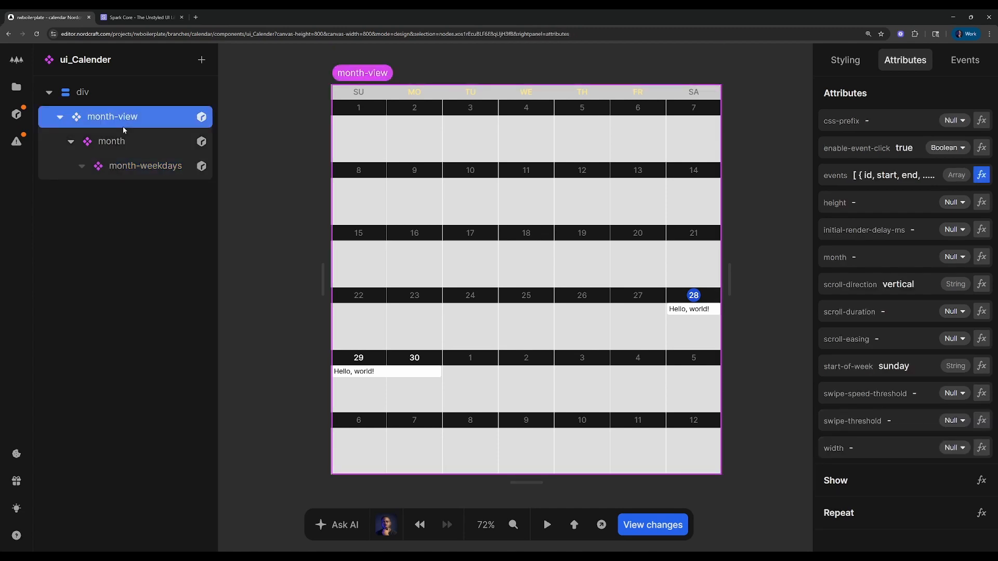
key(a)
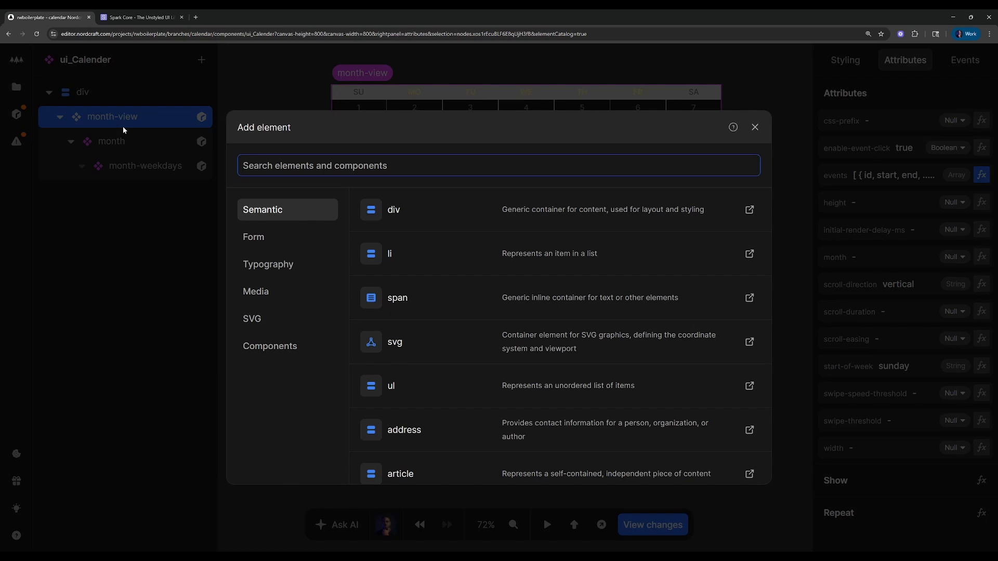
text(month-view-p)
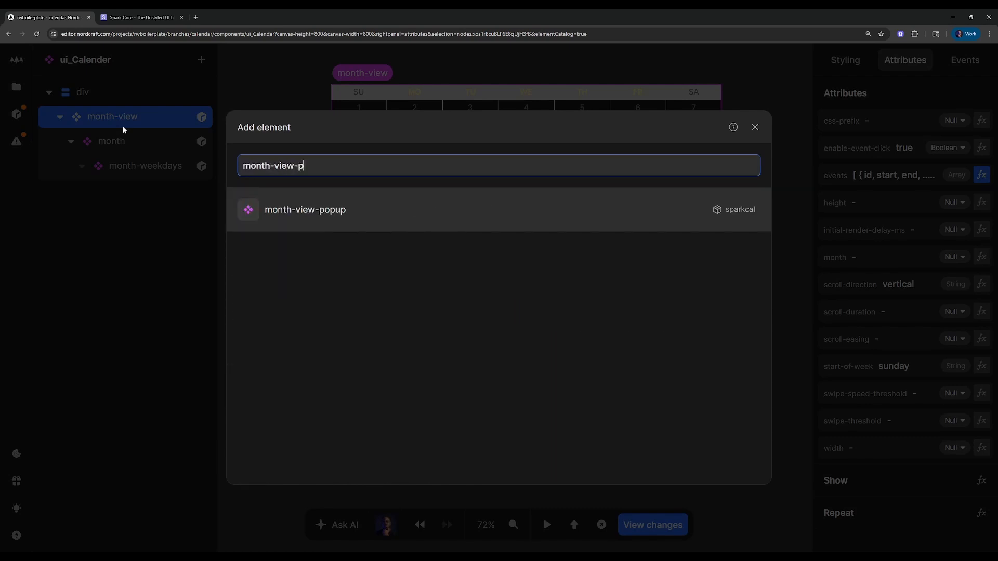
key(Return)
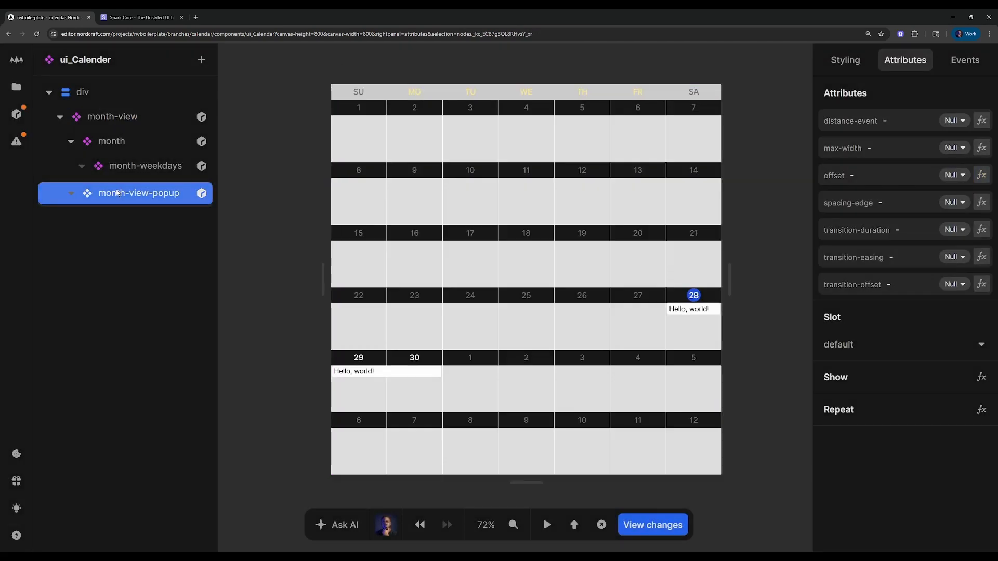
drag(121, 194, 119, 121)
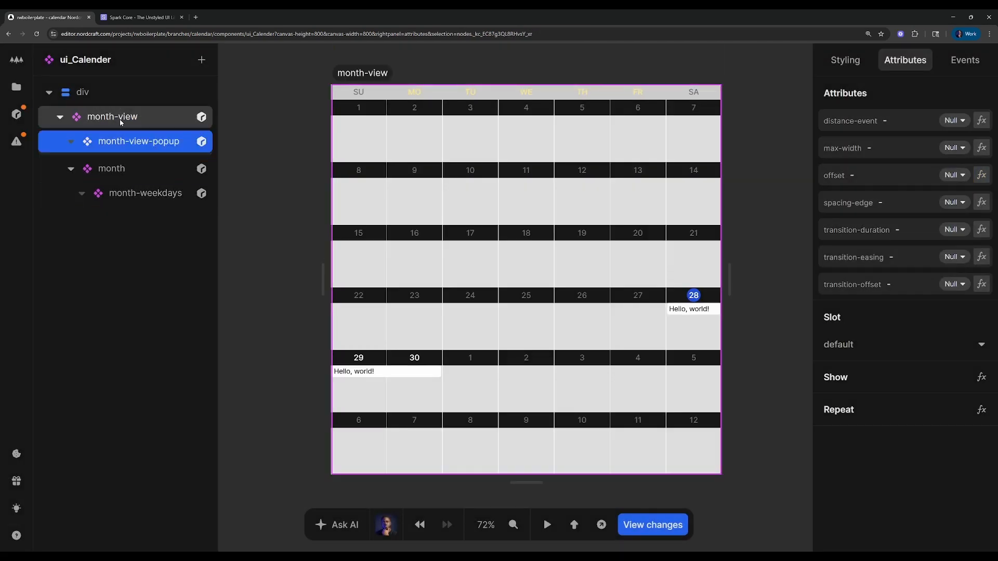
Assign the month-view-popup component to the popup slot of month-view
click(124, 177)
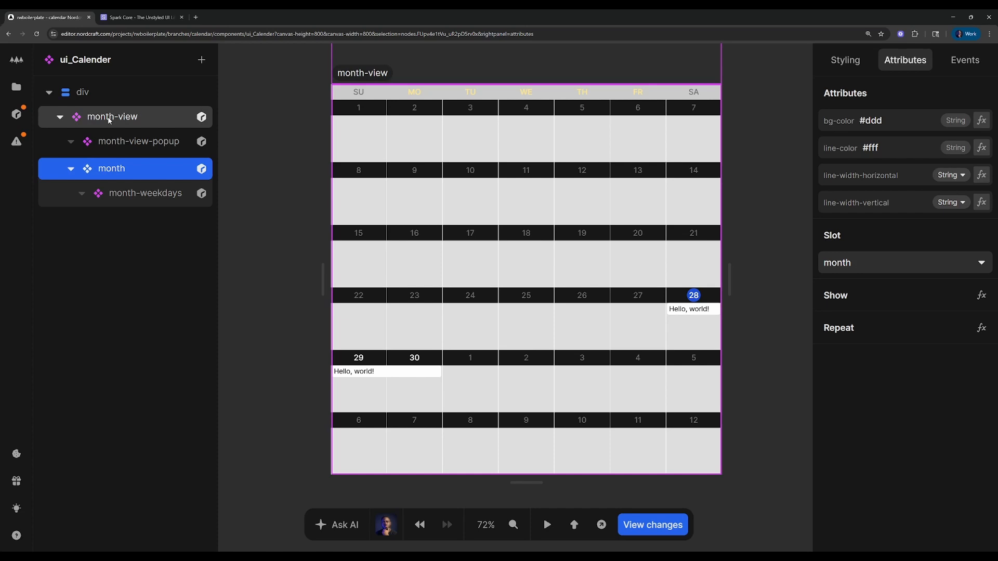
click(107, 141)
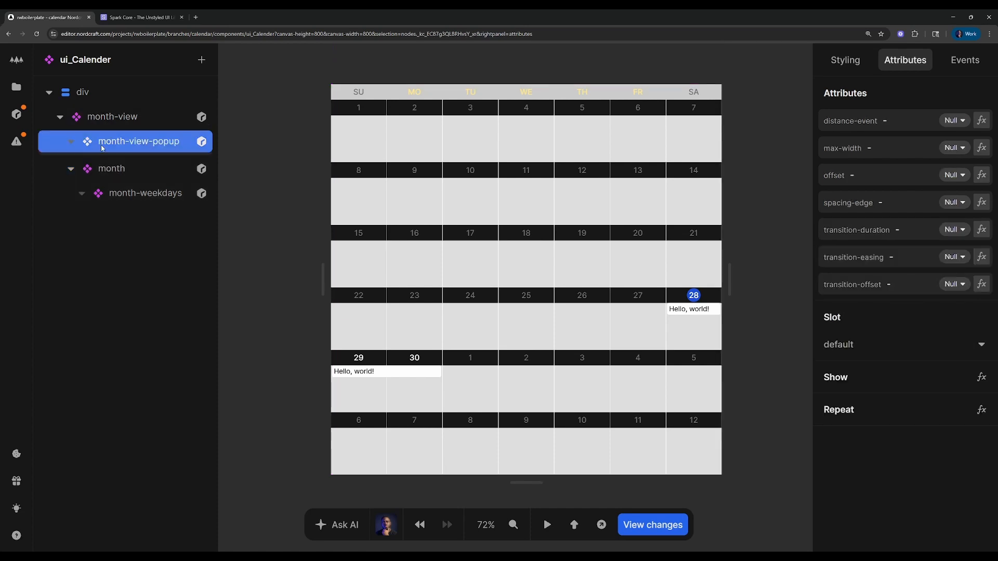
click(855, 342)
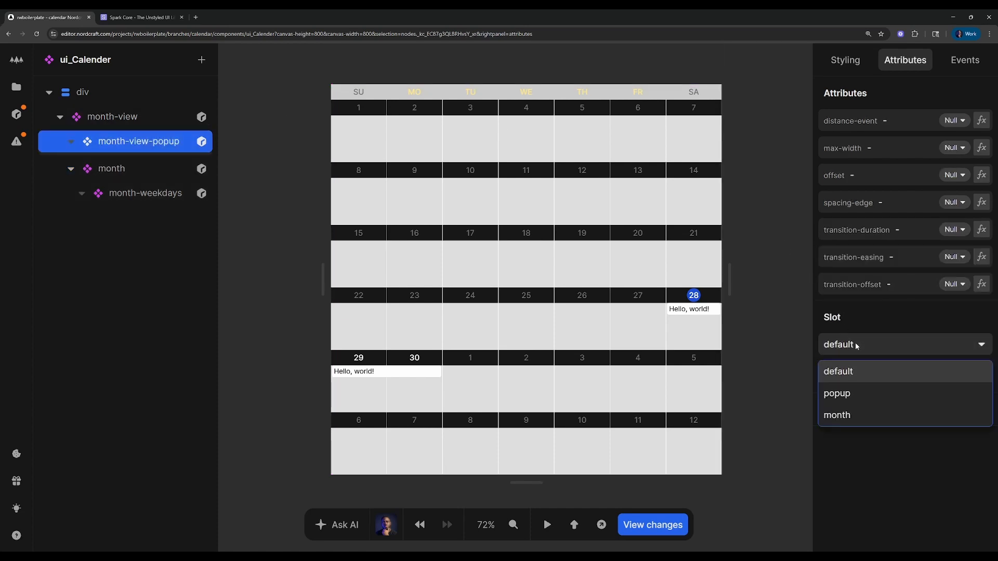
click(851, 393)
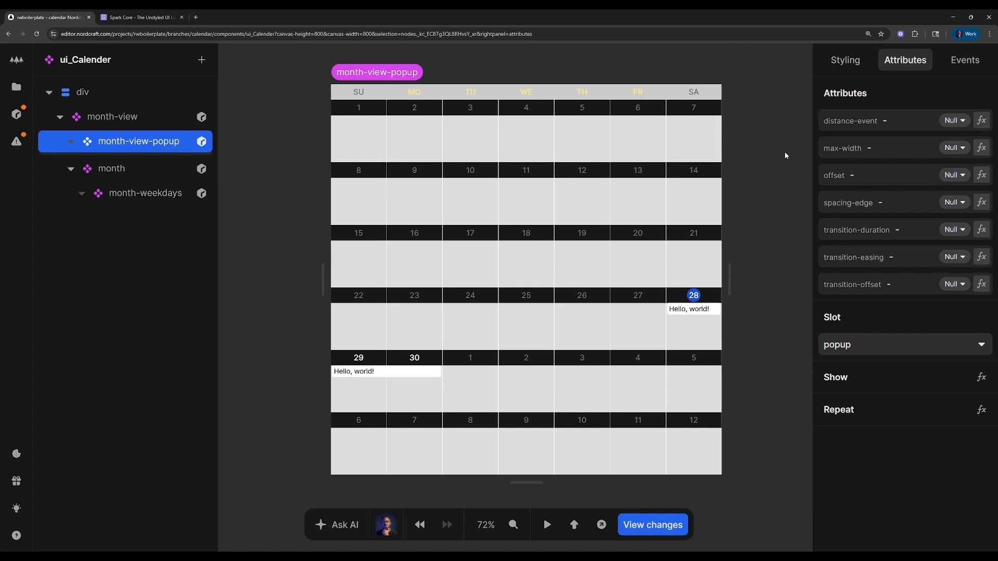
click(301, 85)
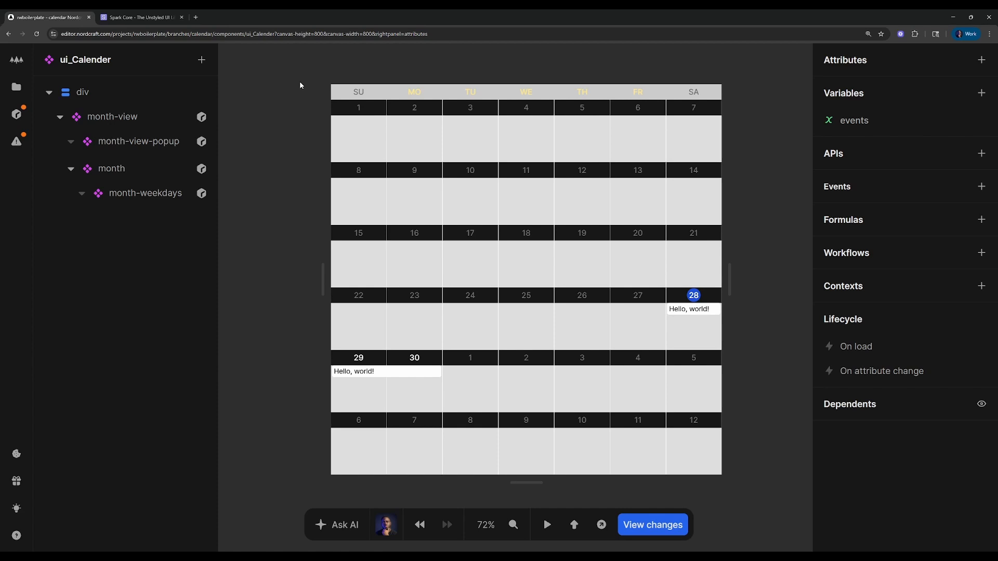
Create a new component named ui_calendar-Popup in the project
click(16, 87)
click(202, 60)
click(254, 117)
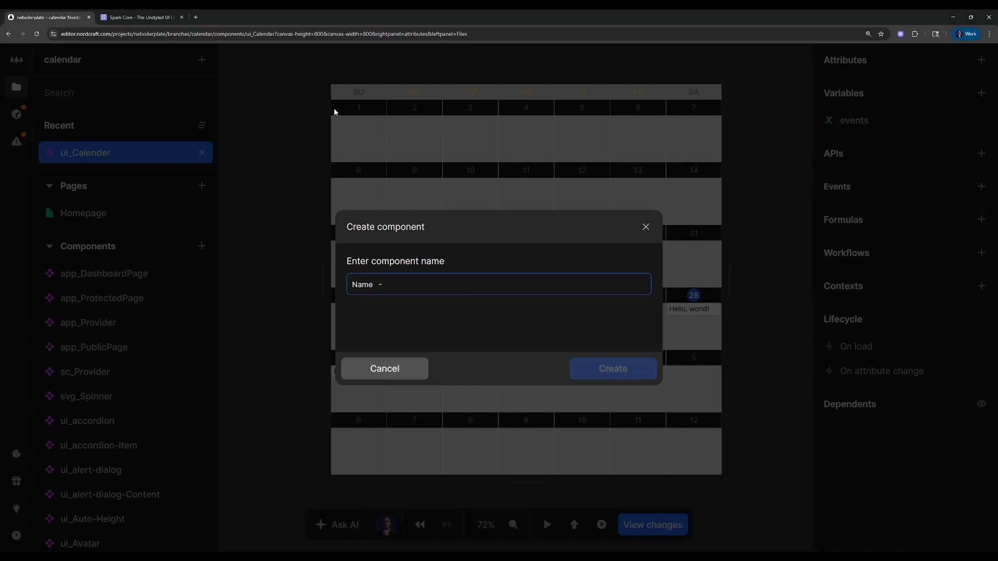
text(ui_)
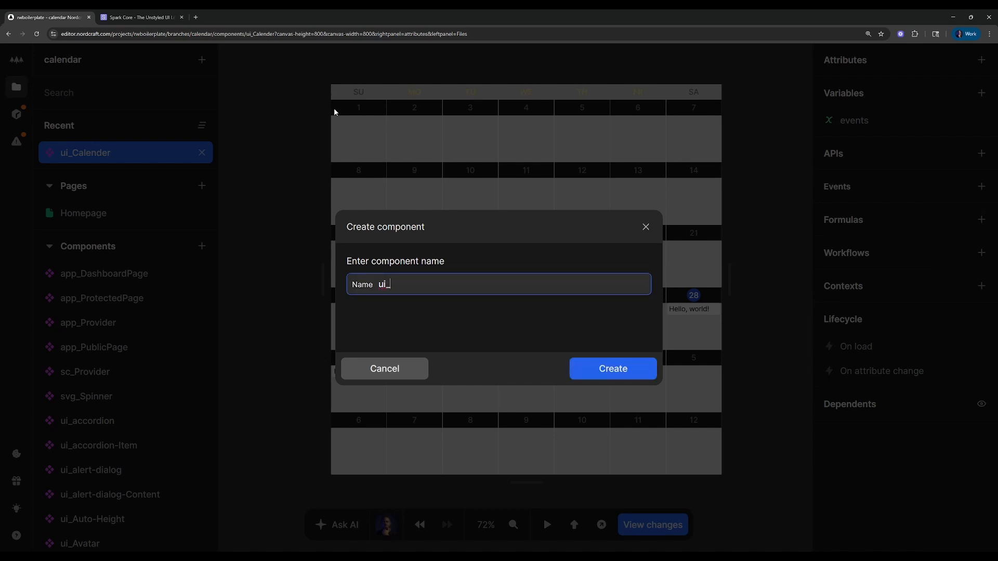
text(calendar-Popup)
key(Return)
Replace the root div of ui_calendar-Popup with the ui_Card component
click(148, 102)
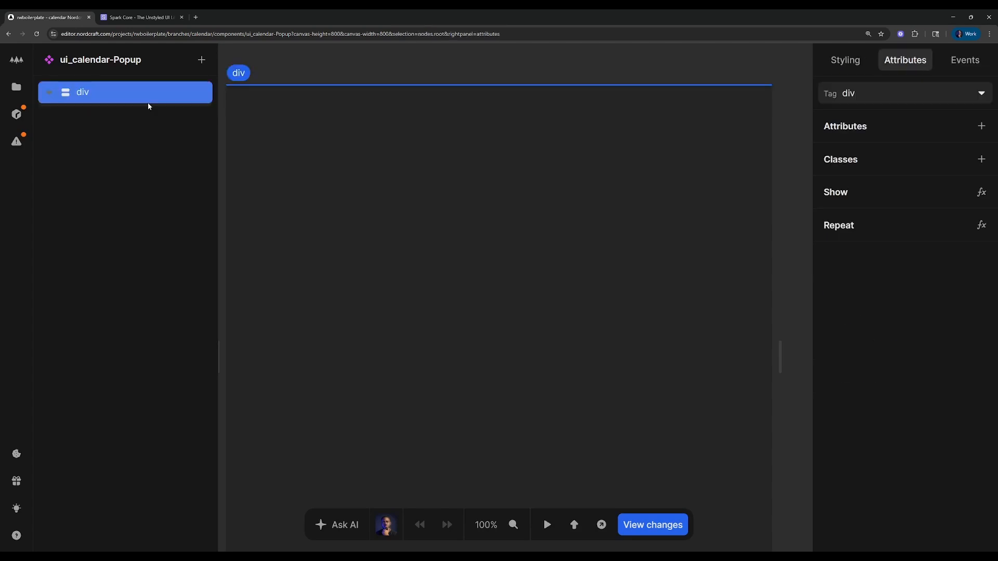
text(acard)
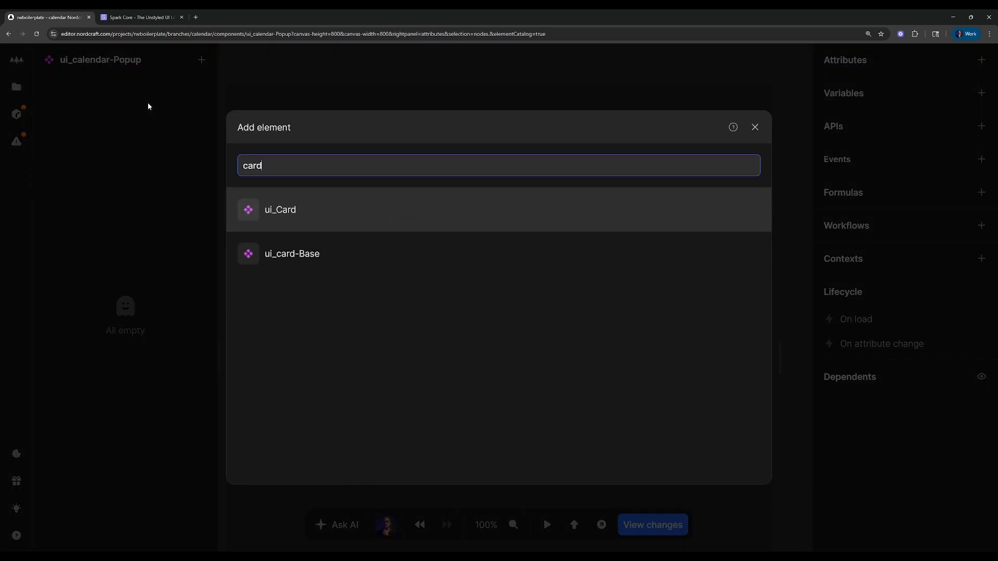
key(Return)
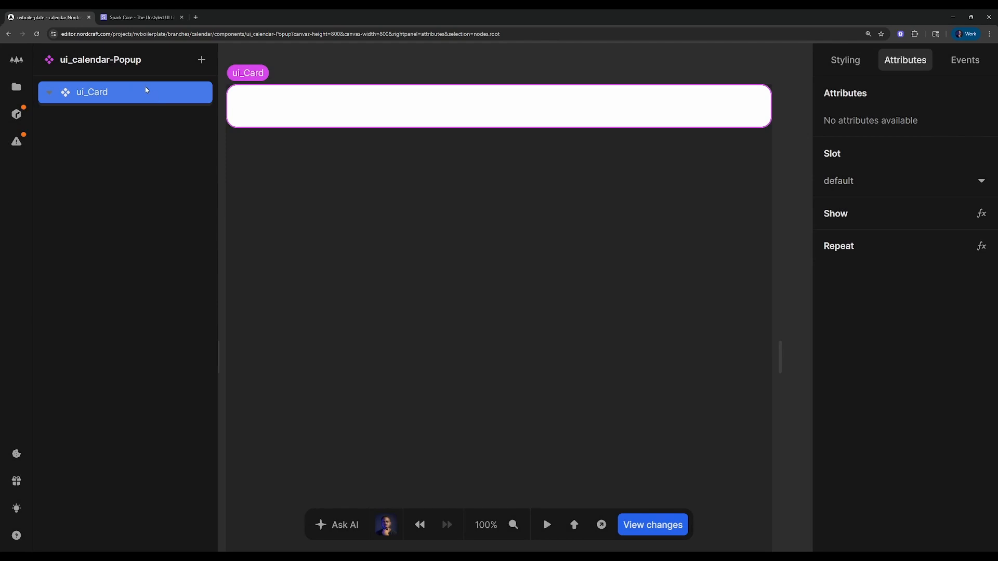
Inspect the styling of ui_card-Base inside the ui_Card component and return to ui_calendar-Popup
double_click(147, 90)
click(123, 94)
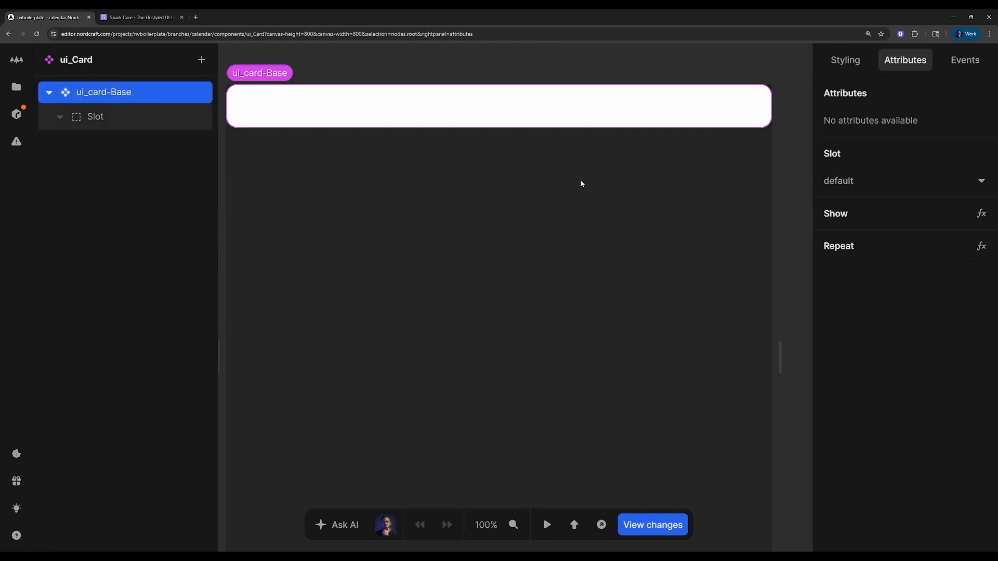
click(832, 60)
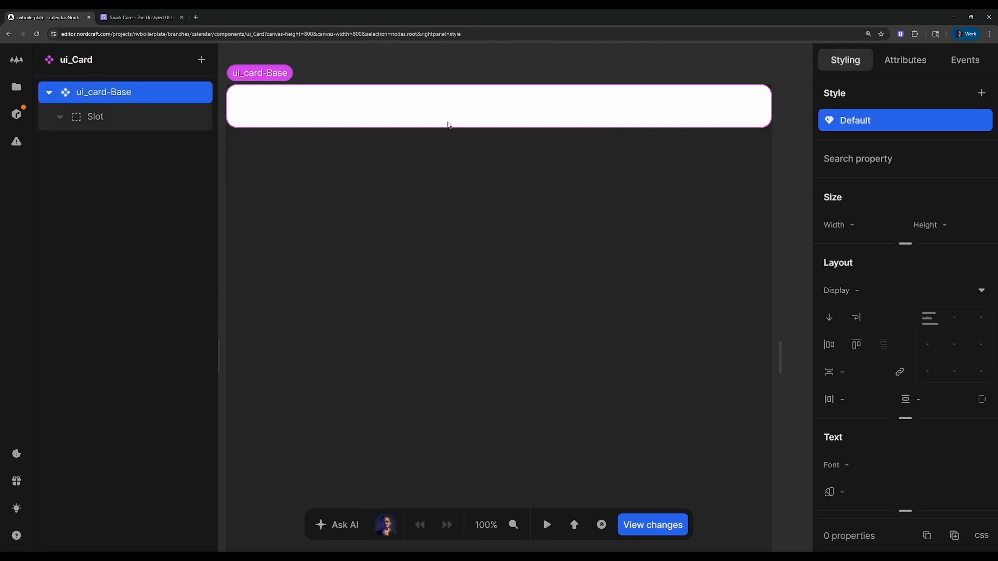
double_click(402, 46)
click(165, 95)
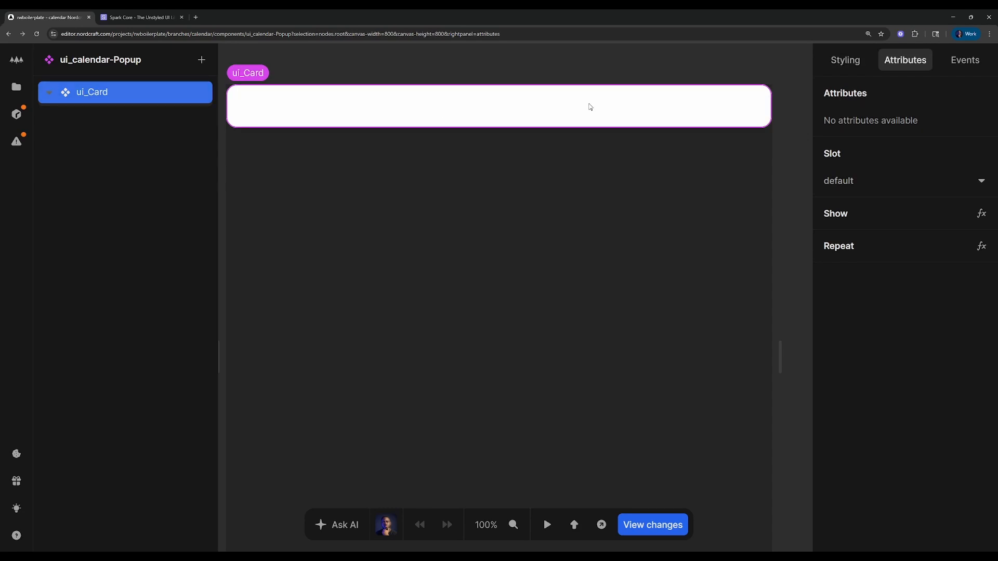
key(a)
key(Escape)
Add a context from sparkcal/month-view-popup to ui_calendar-Popup with the monthViewPopupContext formula enabled
click(791, 124)
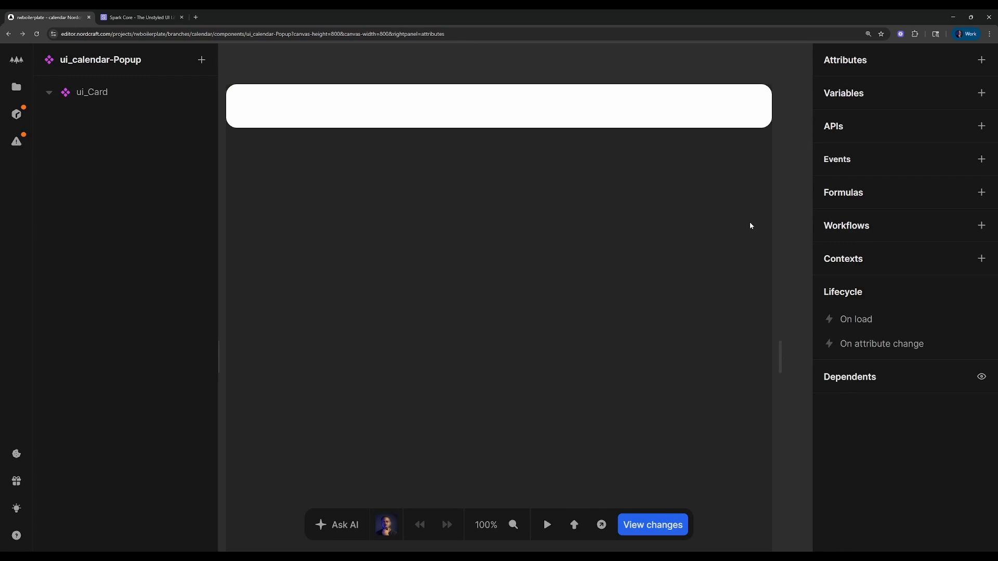
click(981, 259)
click(737, 108)
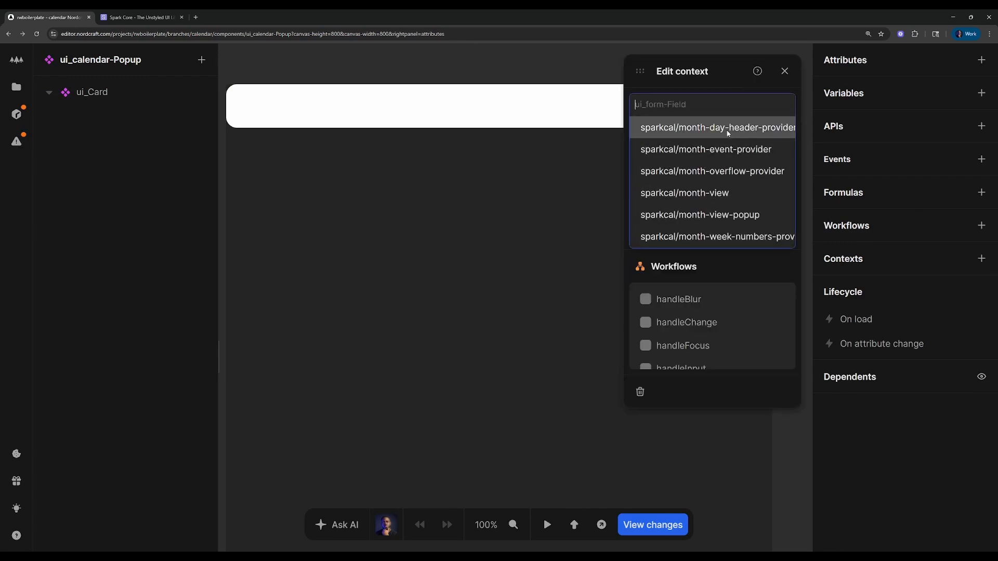
scroll(712, 171, down, 3)
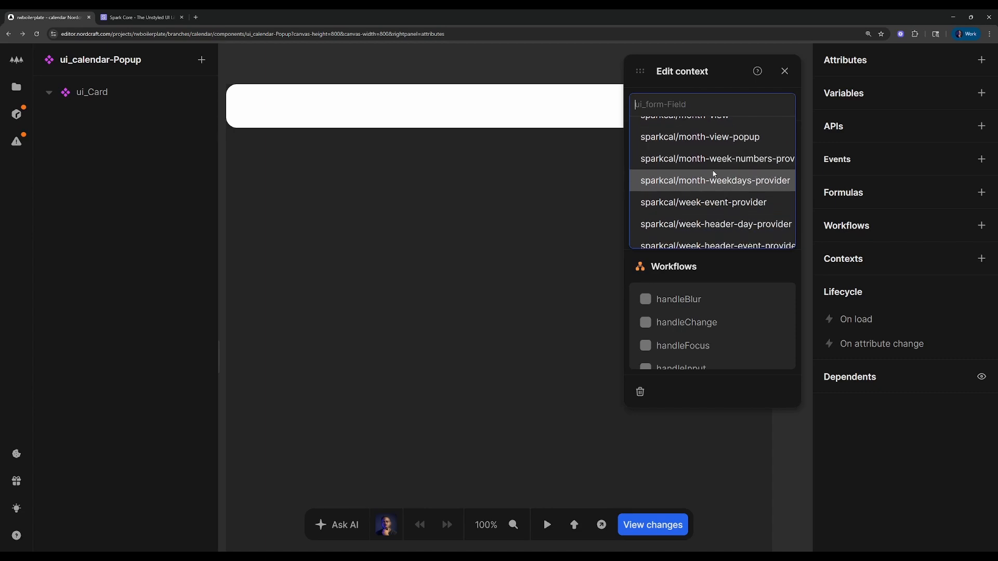
click(785, 136)
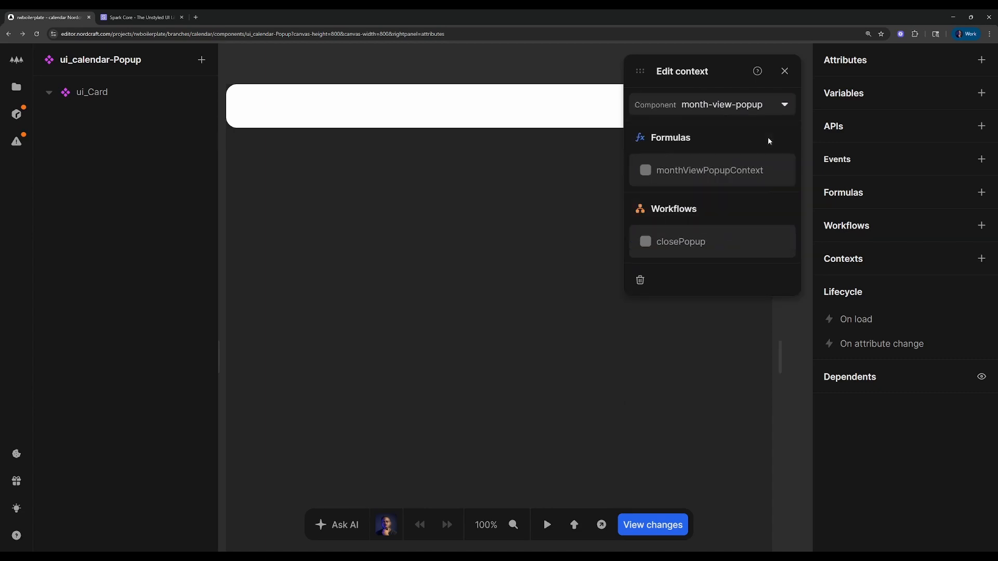
click(675, 175)
click(785, 71)
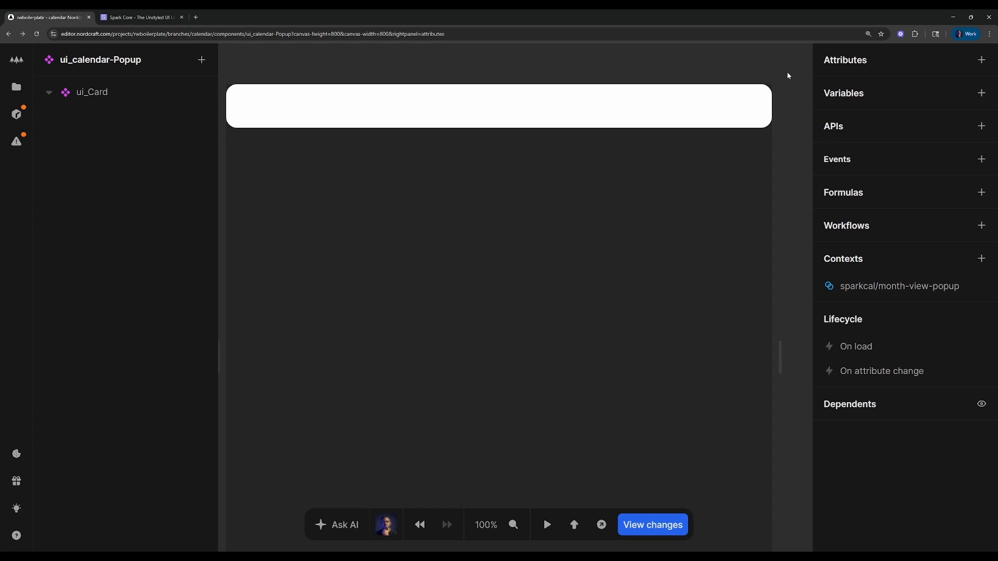
Add a ui_Paragraph component inside ui_Card
click(153, 92)
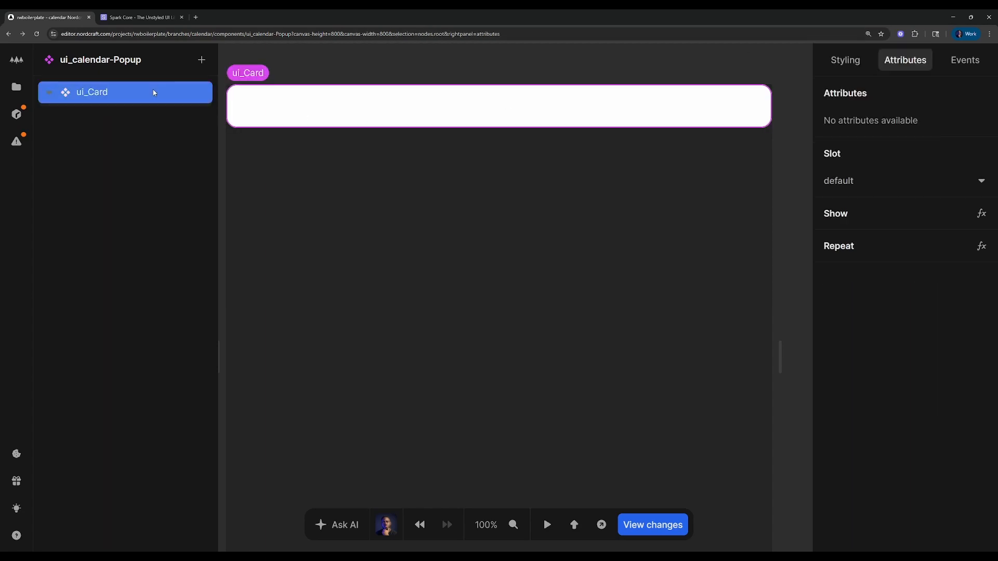
text(a)
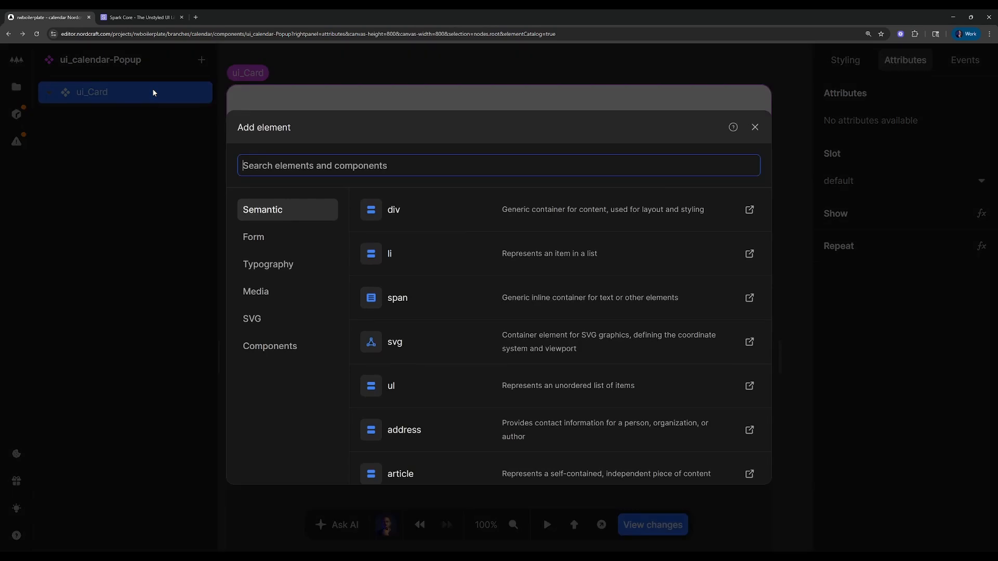
text(u)
key(BackSpace)
text(upara)
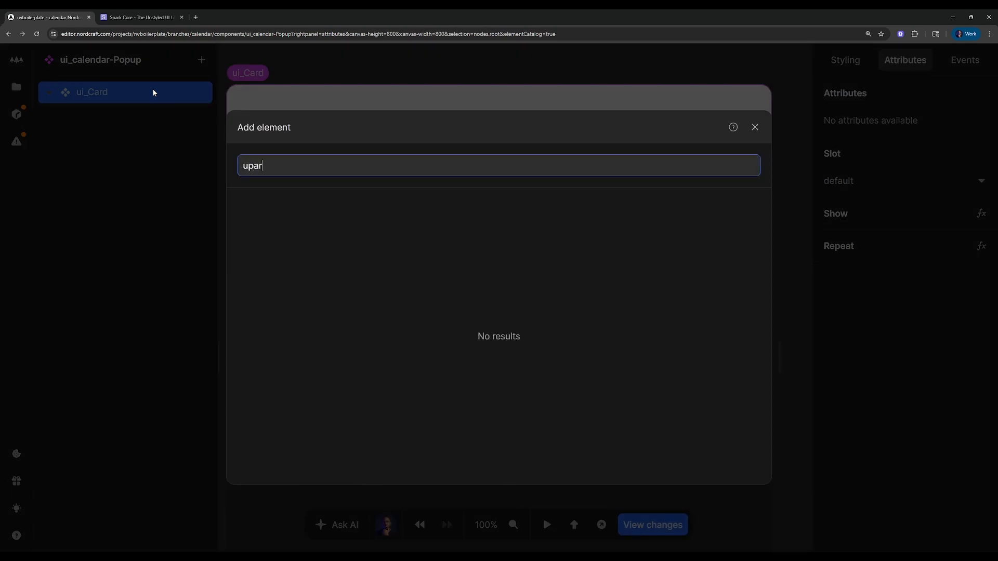
key(ctrl+a)
text(para)
key(Return)
Insert a text element inside ui_Paragraph
text(a)
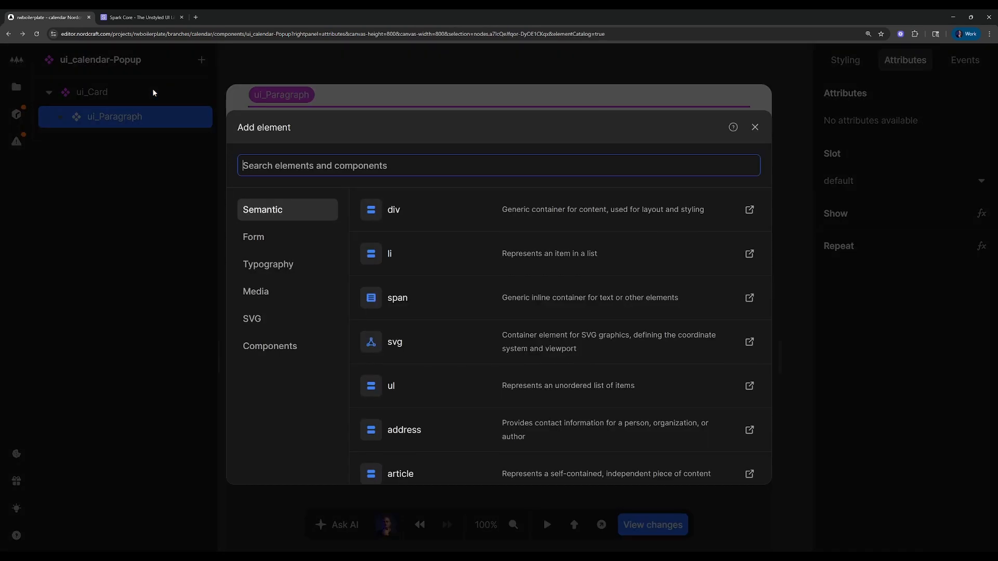
text(text)
key(Return)
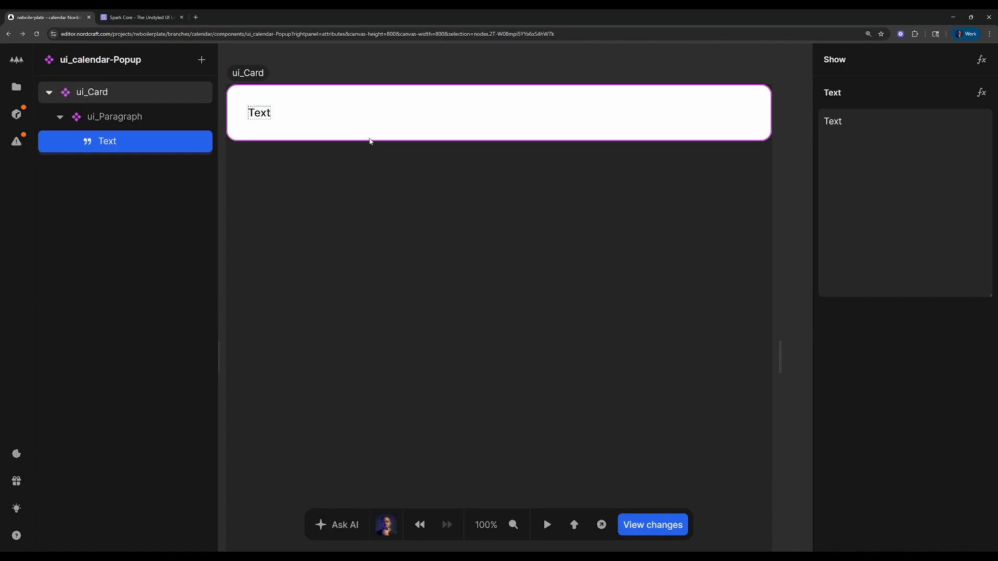
Bind the paragraph's text to the event object of monthViewPopupContext from sparkcal/month-view-popup
click(980, 94)
click(446, 331)
click(413, 389)
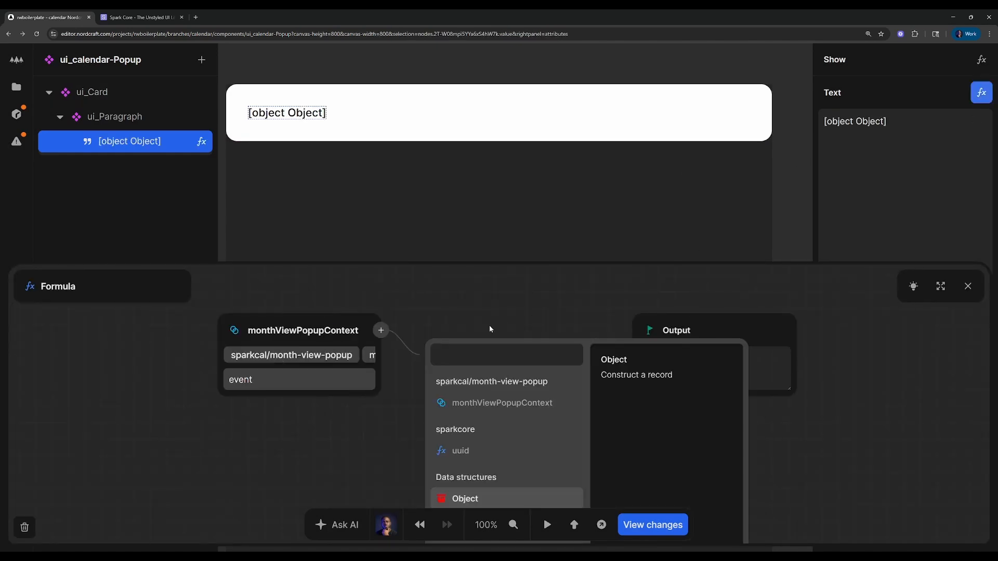
click(490, 328)
click(408, 383)
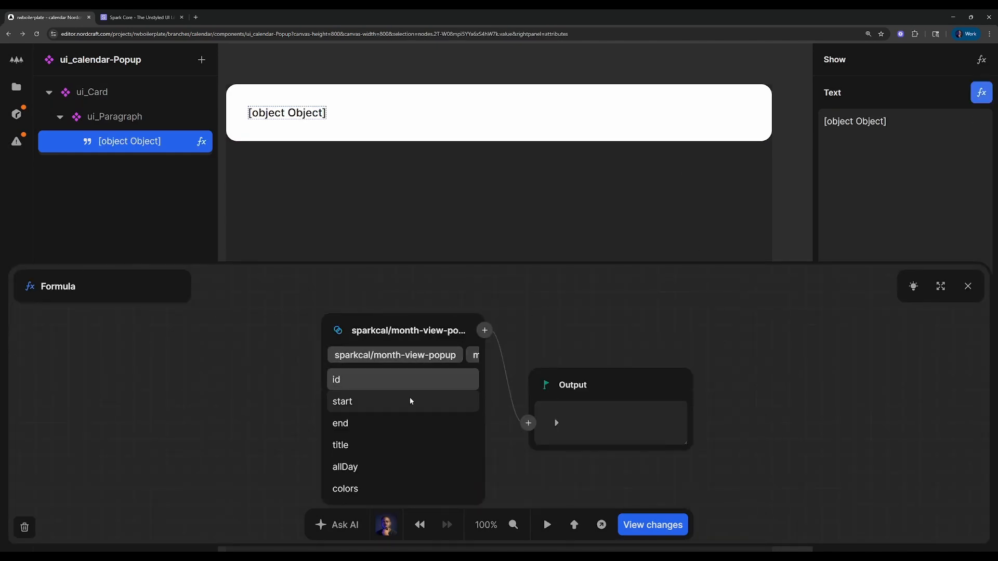
Pass the event object through a JSON formula before the text output and close the formula editor
scroll(409, 399, down, 1)
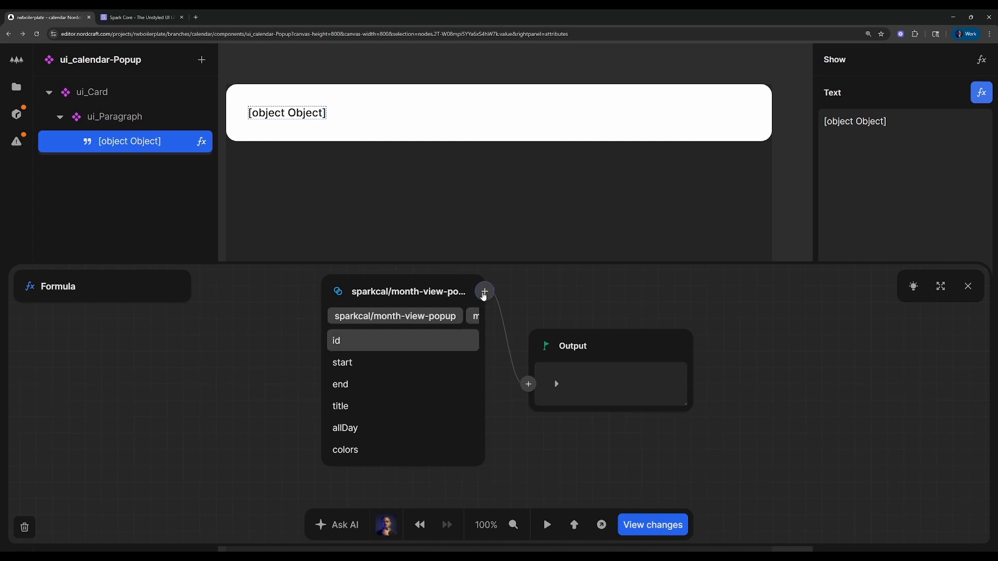
click(485, 293)
text(json)
key(Return)
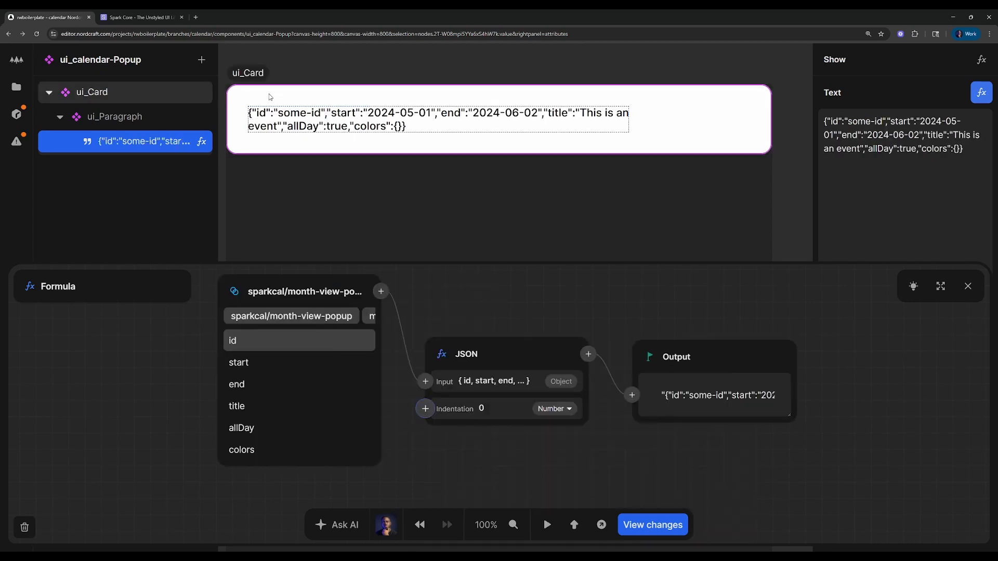
click(974, 280)
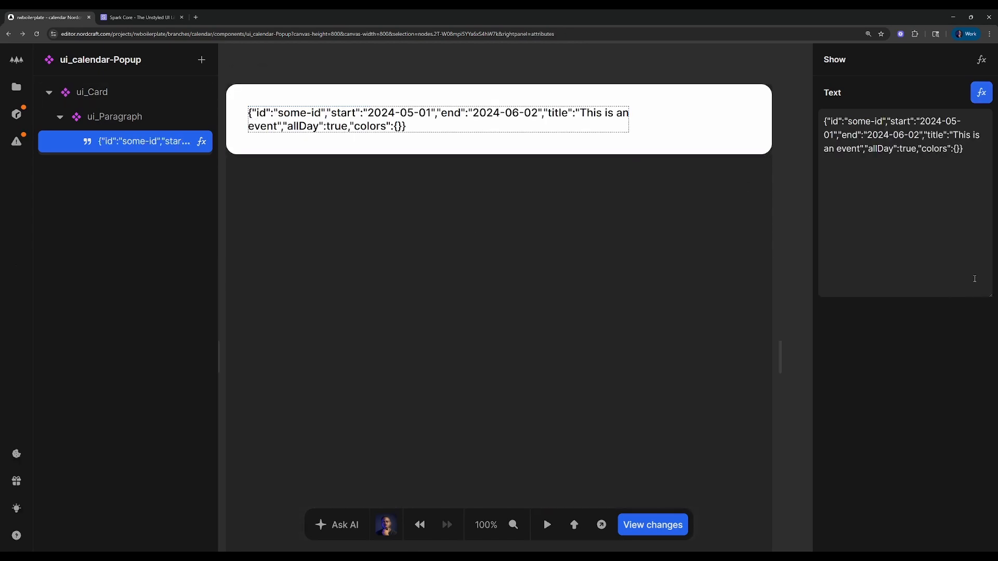
click(551, 75)
Open the ui_Calender component and insert ui_calendar-Popup inside month-view-popup
click(16, 86)
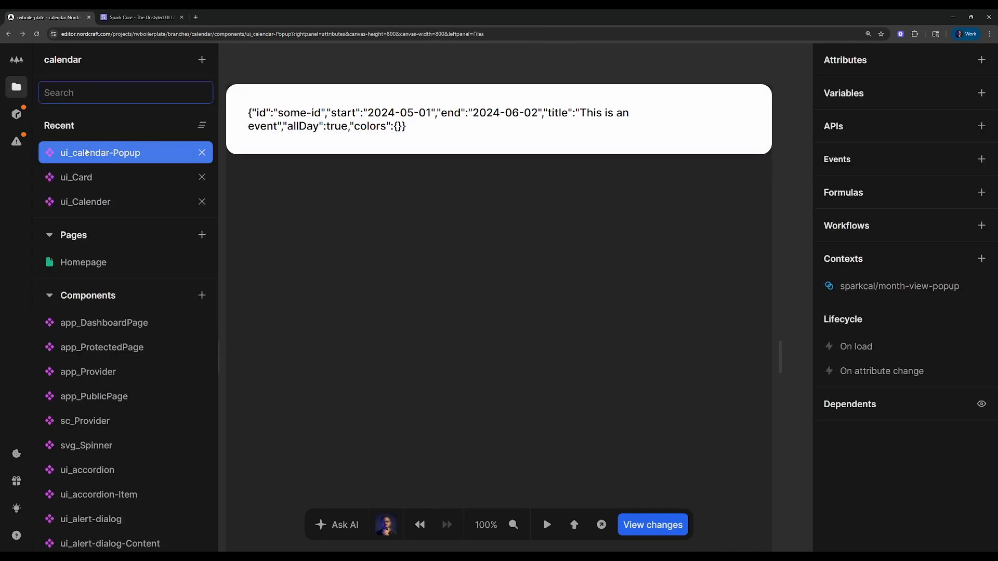
click(110, 205)
click(114, 147)
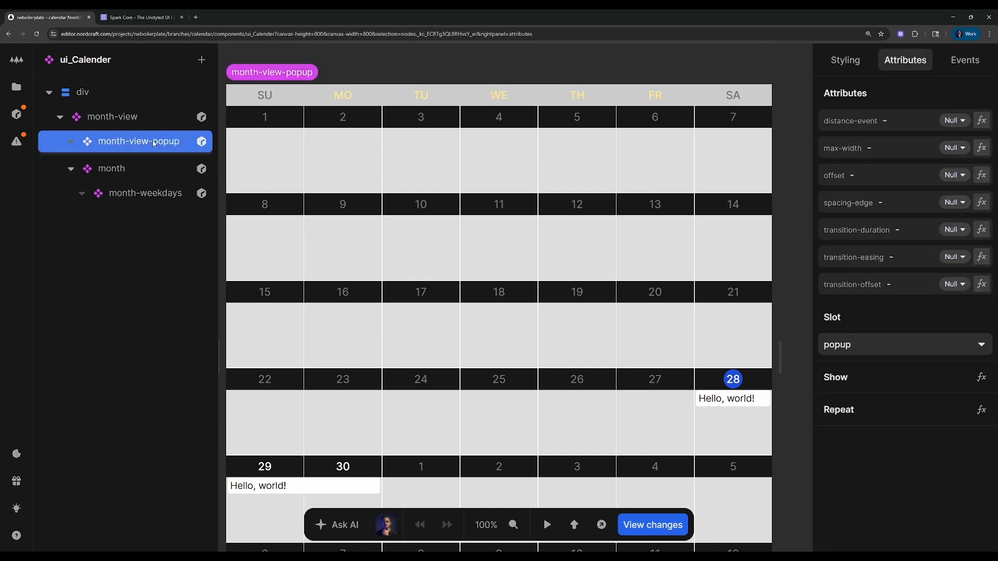
click(178, 144)
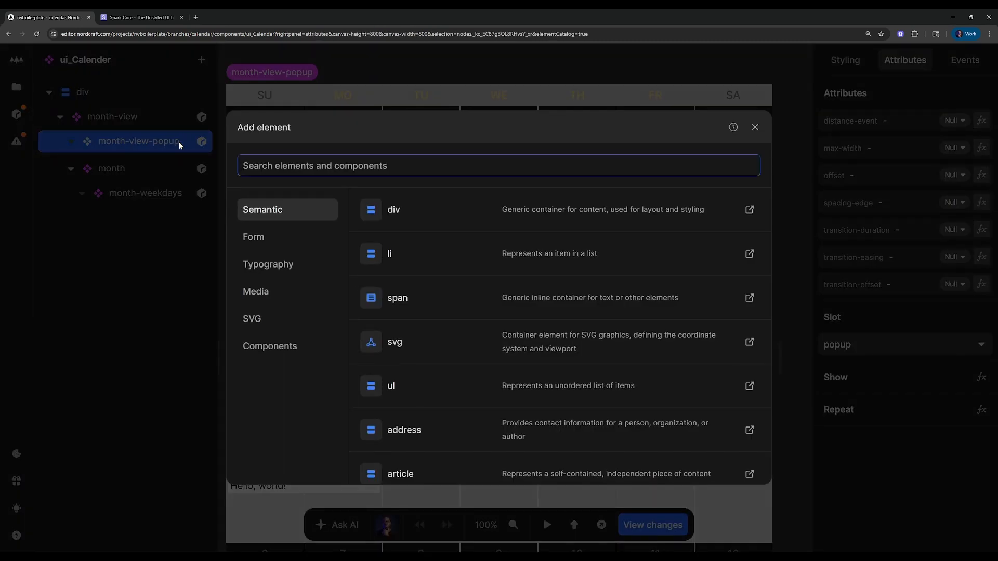
text(popu)
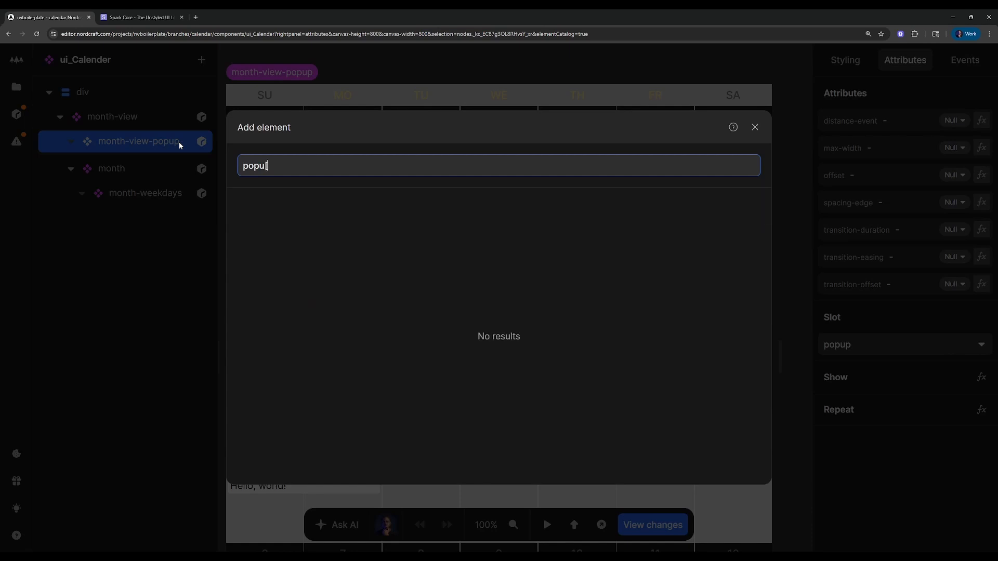
text(p)
key(Down)
key(Down)
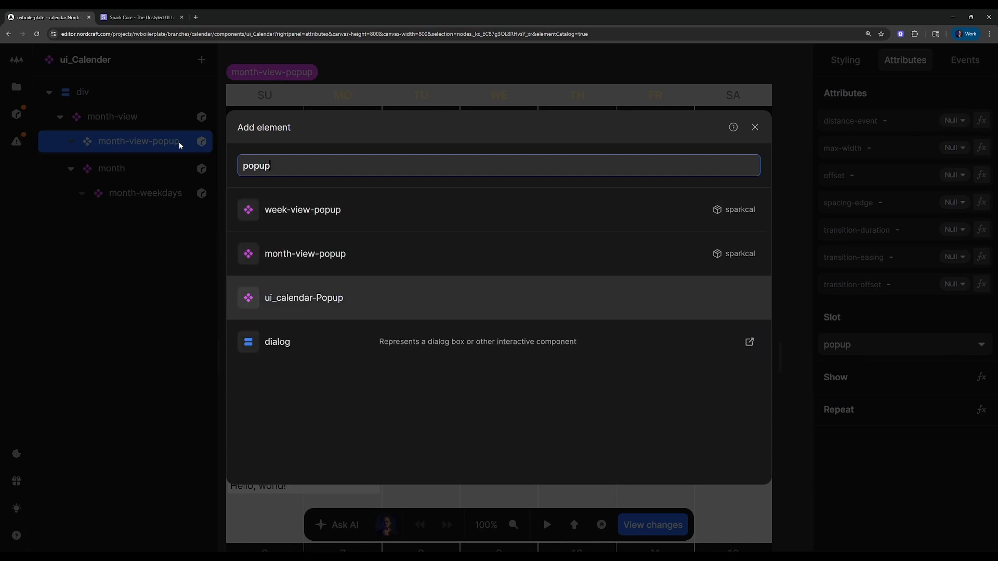
key(Return)
Preview the calendar and open the popup of the "Hello, world!" event on the 28th
click(793, 80)
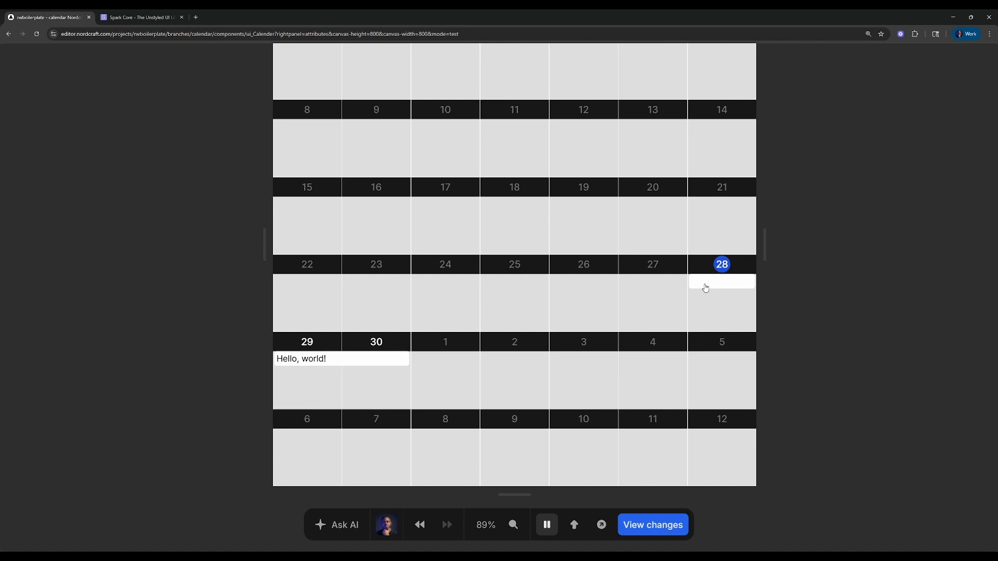
click(705, 288)
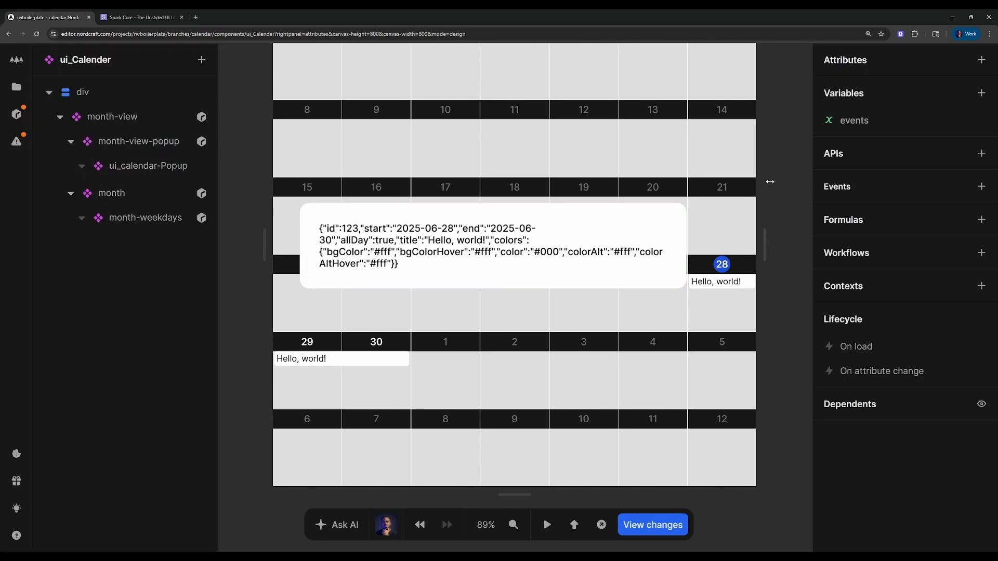
Add a metadata key to the event object in the events variable's initial value formula
click(852, 121)
click(783, 161)
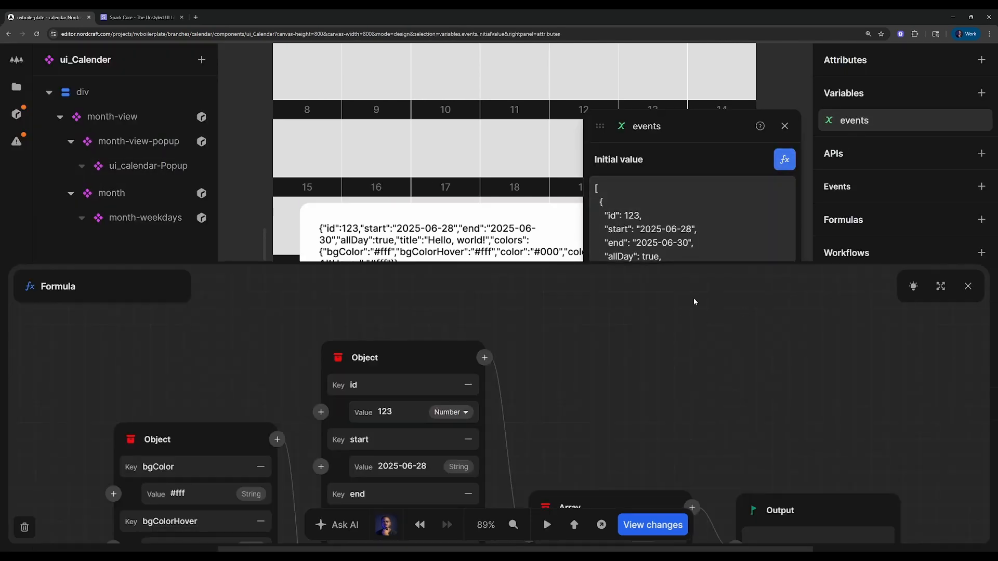
click(940, 287)
scroll(465, 379, down, 2)
click(460, 370)
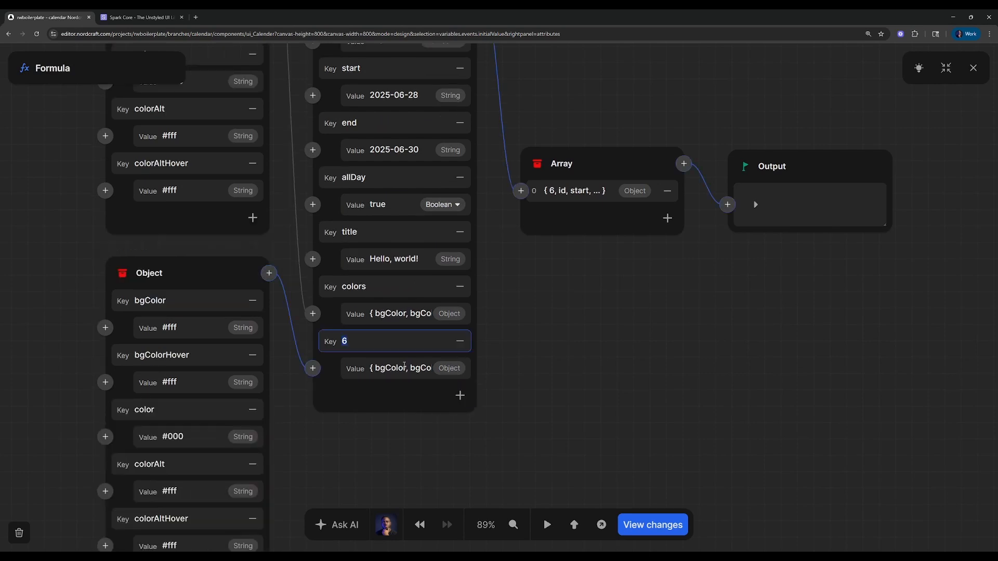
click(412, 338)
Replace the duplicated color object feeding the metadata value with a new Object
click(312, 368)
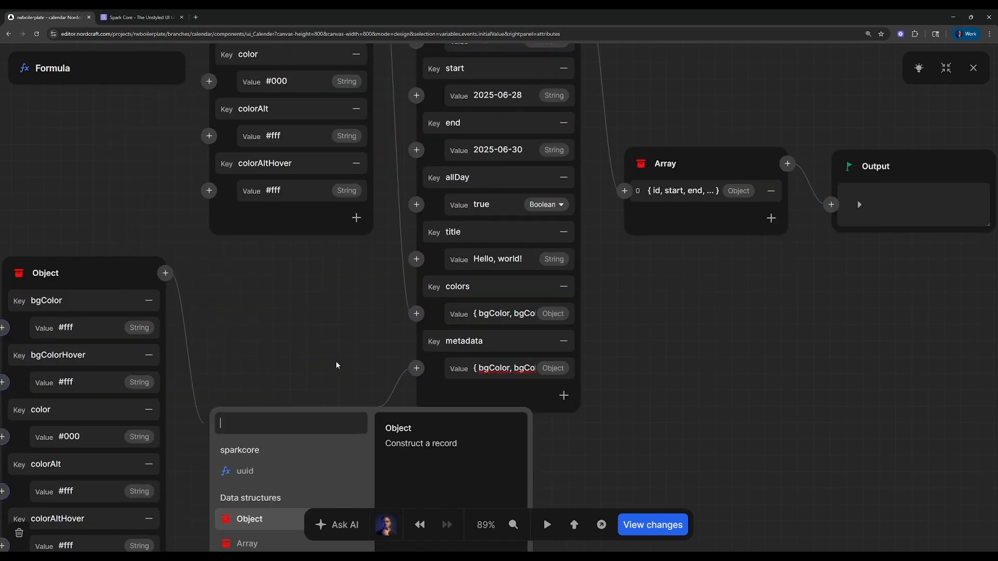
text(obj)
key(Return)
right_click(107, 277)
click(175, 344)
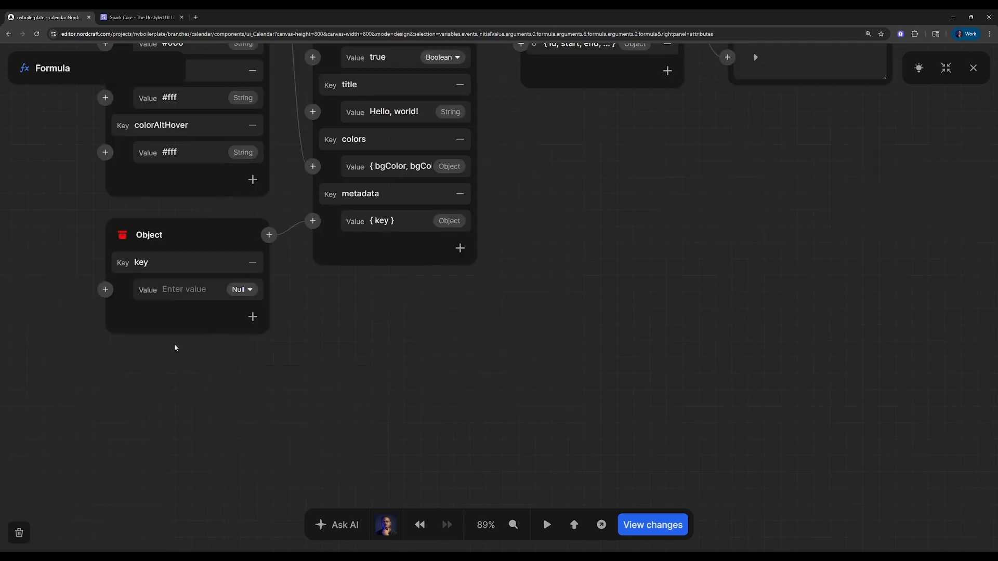
Name the metadata object's key message, set its value to "Hello, world!", and close the events variable
click(512, 364)
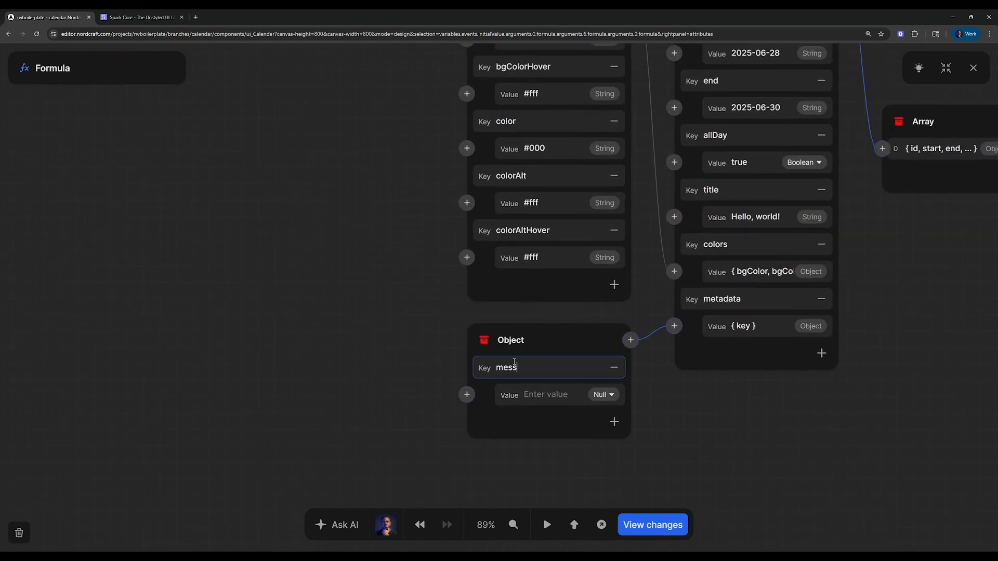
click(534, 397)
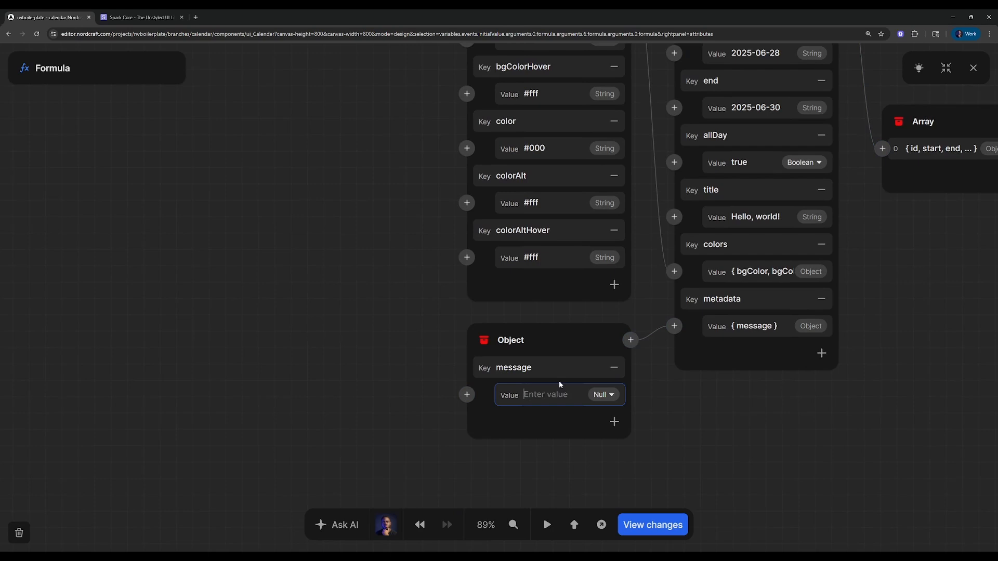
text(HGe)
text(llo, world!)
click(839, 396)
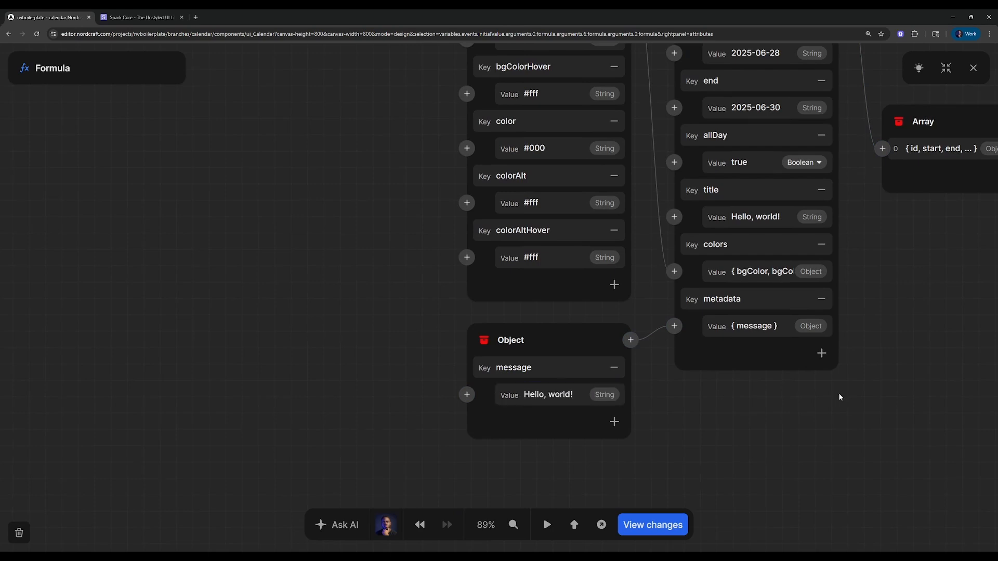
click(974, 68)
click(784, 125)
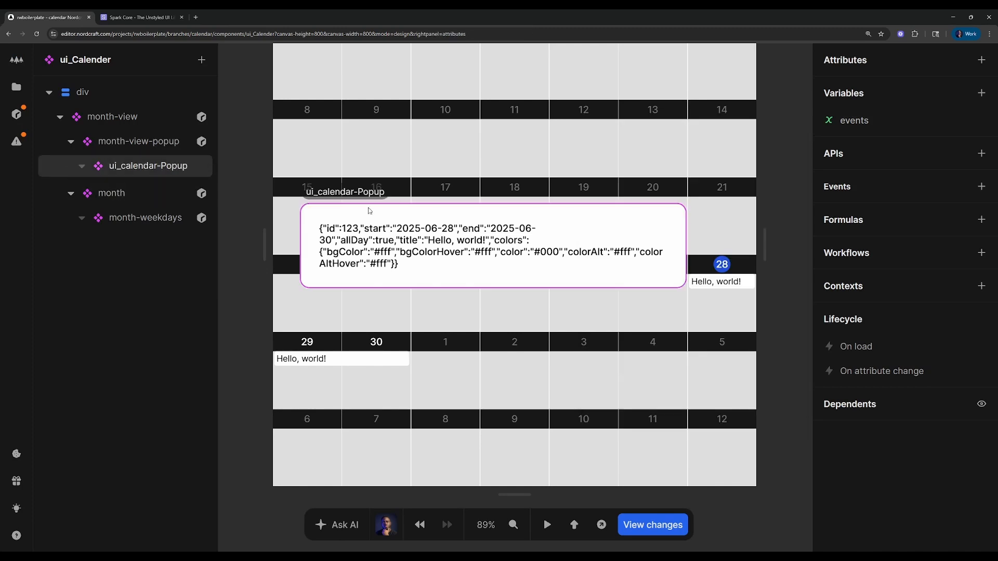
Open the ui_calendar-Popup component and the formula of its text element
double_click(110, 165)
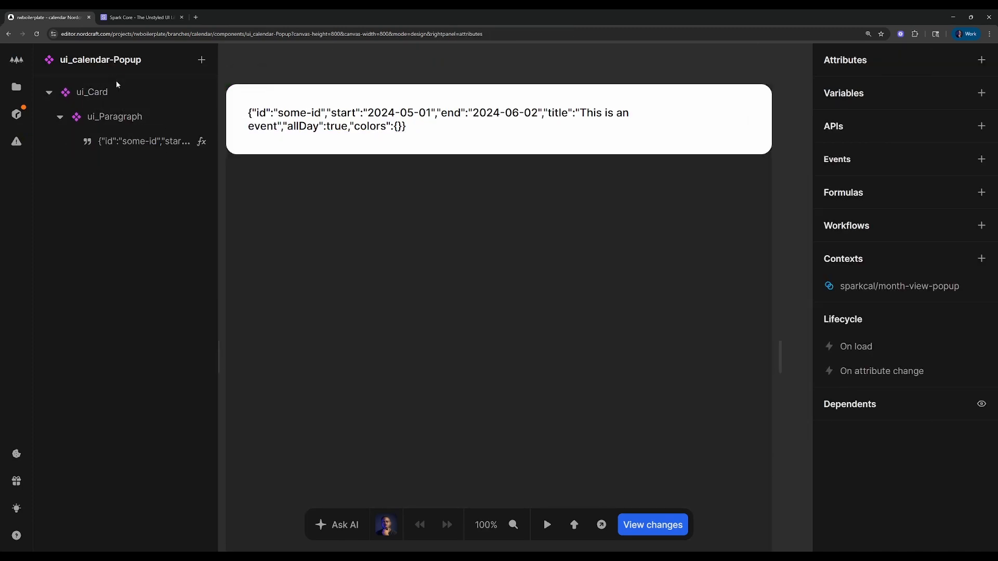
click(201, 142)
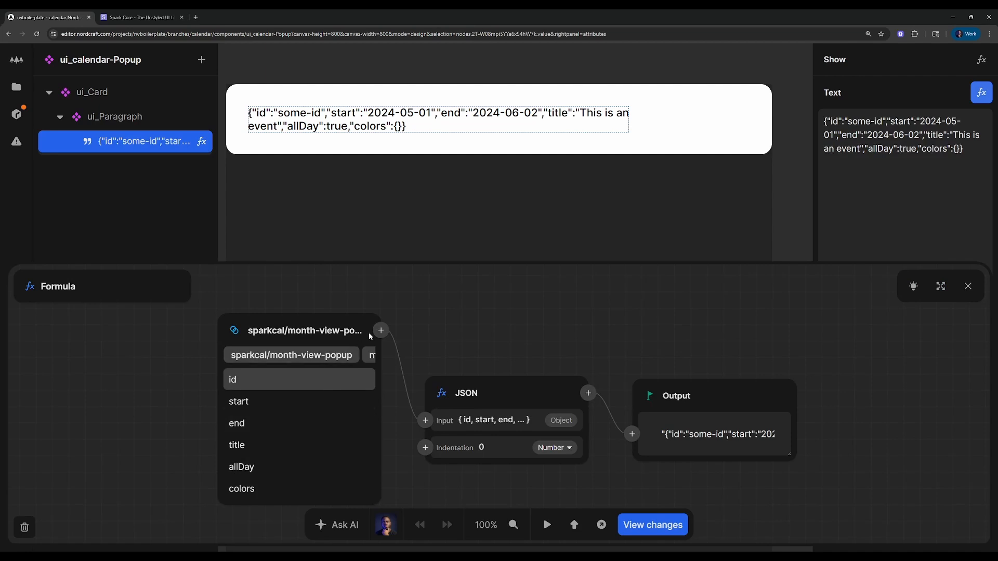
right_click(492, 399)
click(538, 469)
click(488, 331)
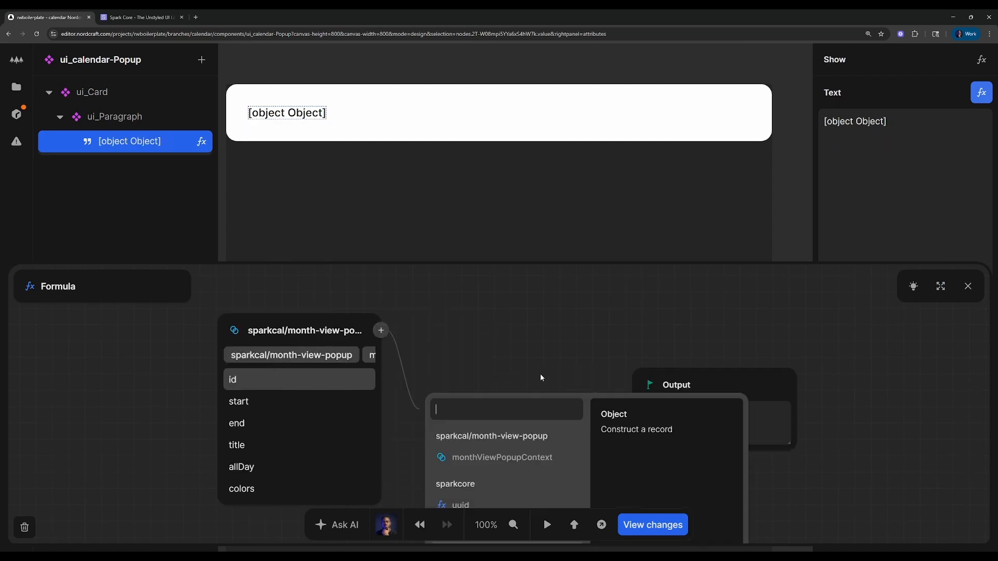
click(541, 375)
key(ctrl+z)
Insert a Get formula between the month-view popup context and the JSON formula
click(378, 331)
text(get)
click(382, 435)
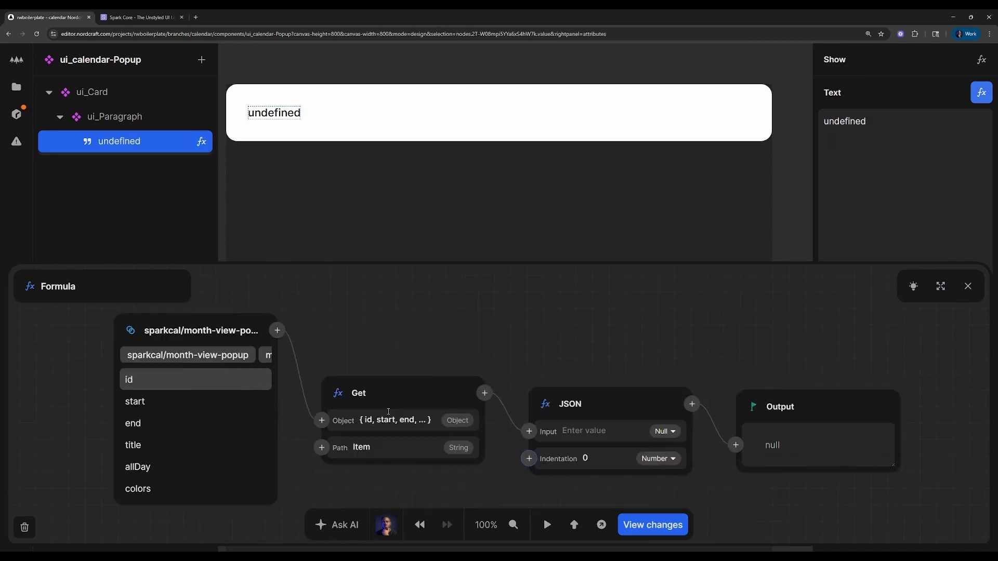
drag(411, 431, 621, 332)
Connect a new Array to the Path input of the Get formula
click(611, 349)
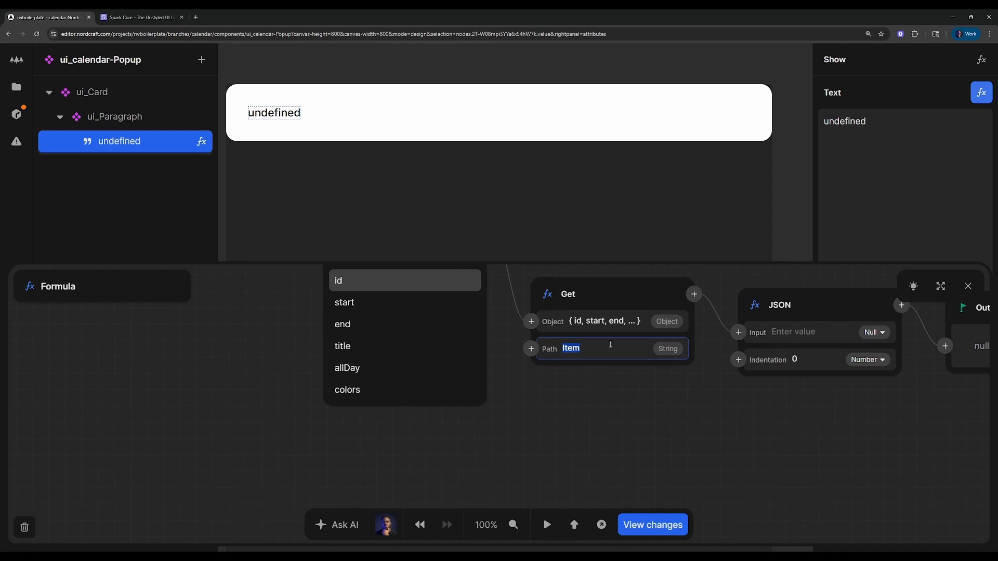
click(530, 349)
text(ar)
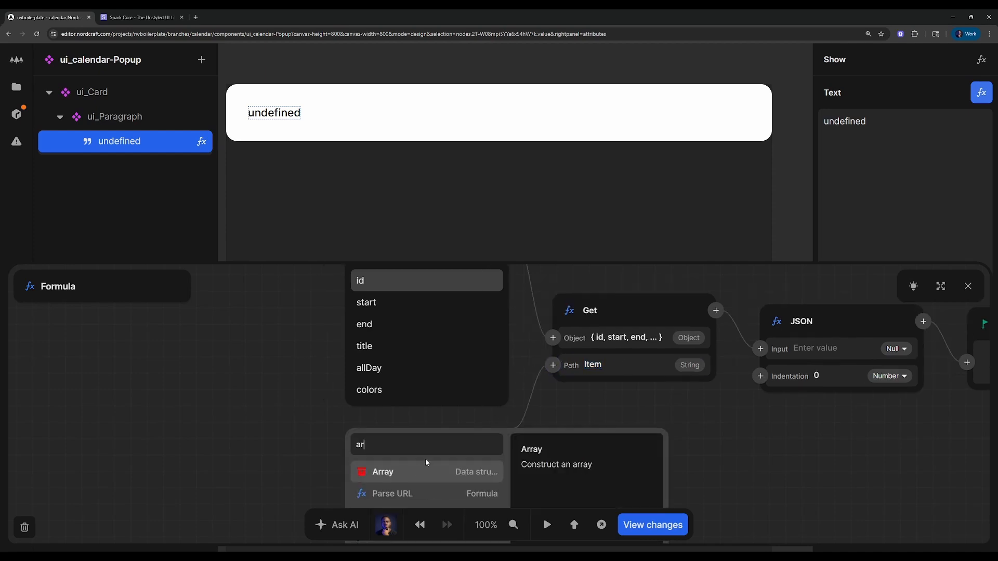
click(424, 468)
Set the path array's first item to metadata and add a second item, message
click(424, 390)
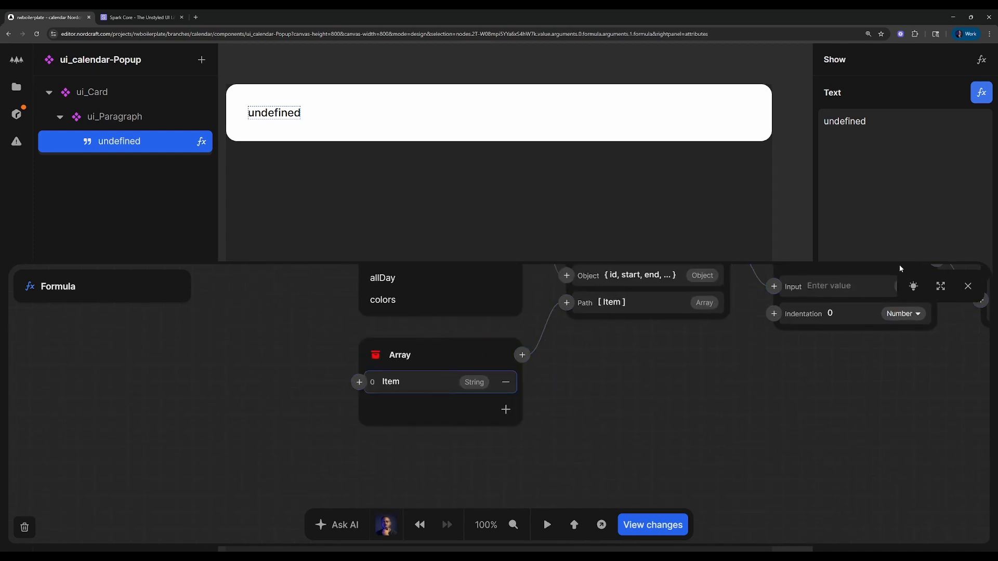
click(940, 287)
double_click(415, 253)
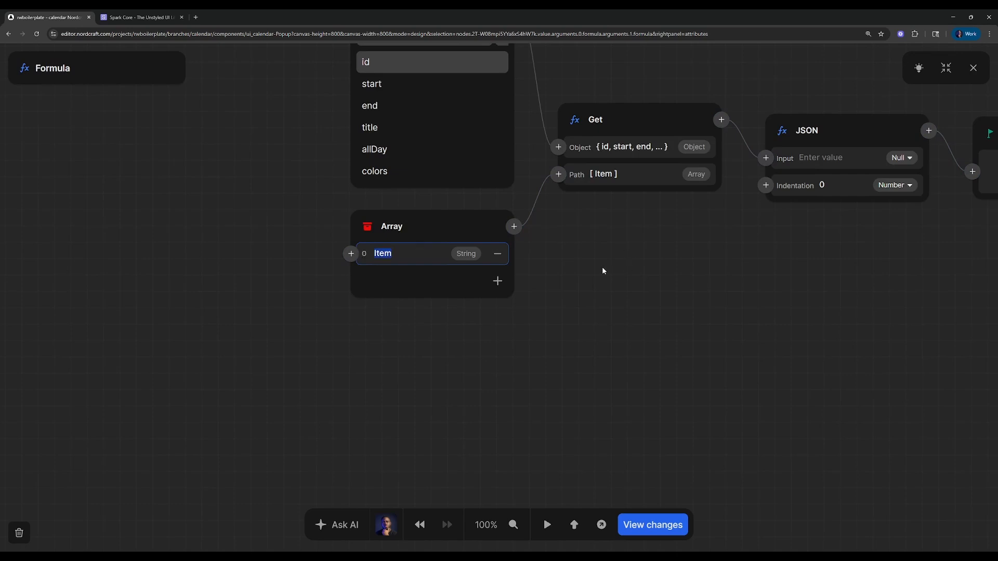
text(metadata)
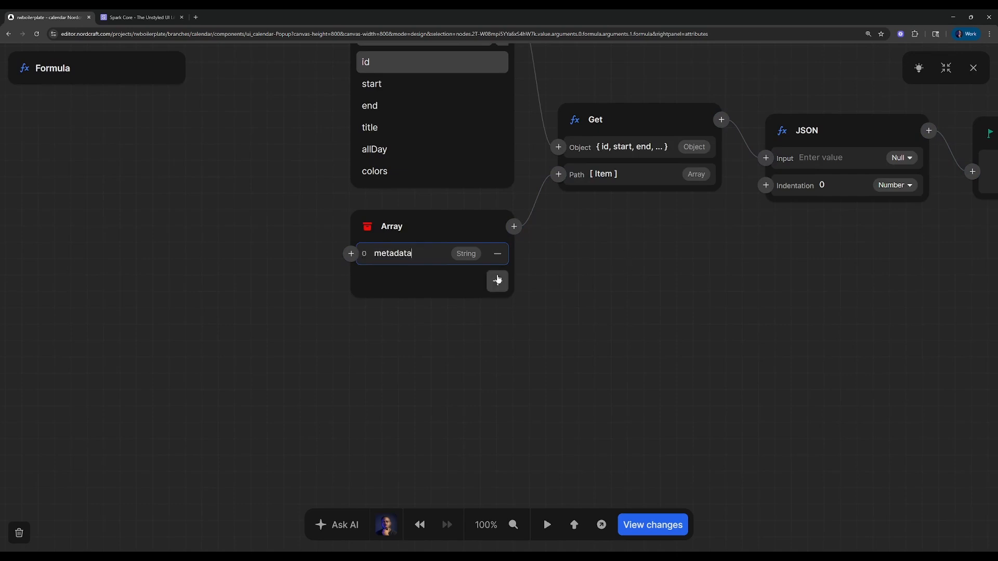
click(497, 281)
double_click(418, 267)
text(m,e)
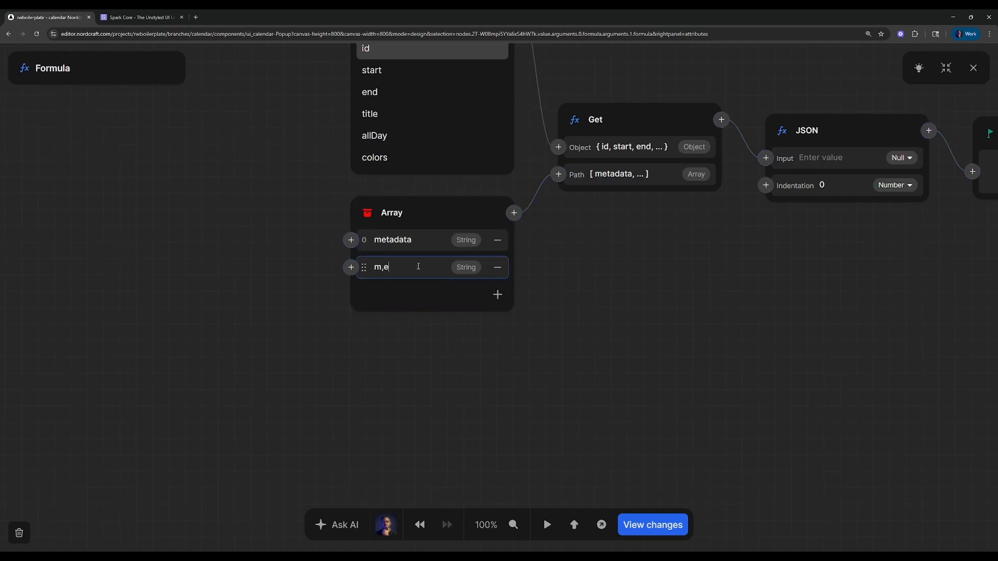
drag(889, 259, 582, 261)
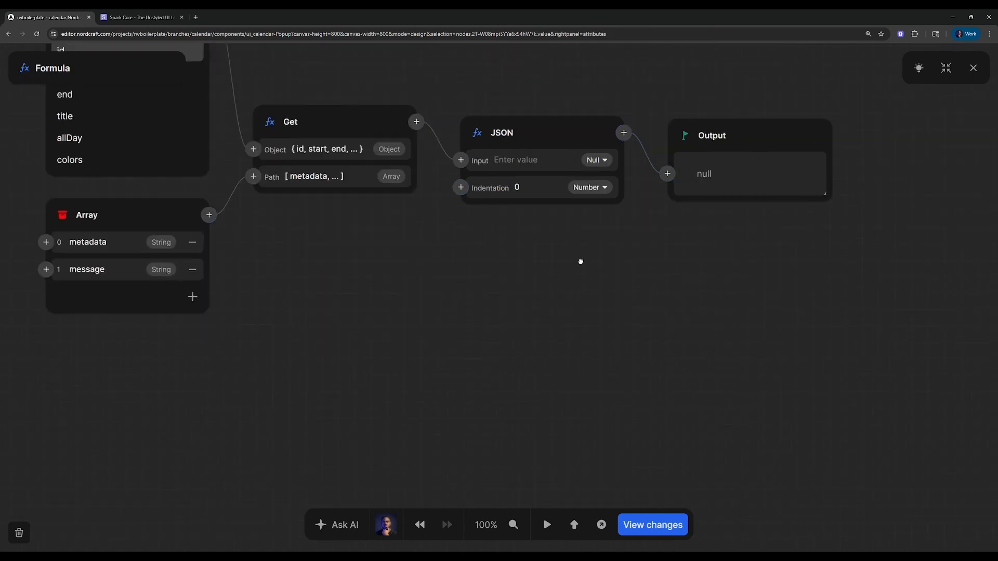
drag(650, 222, 646, 300)
drag(527, 290, 711, 314)
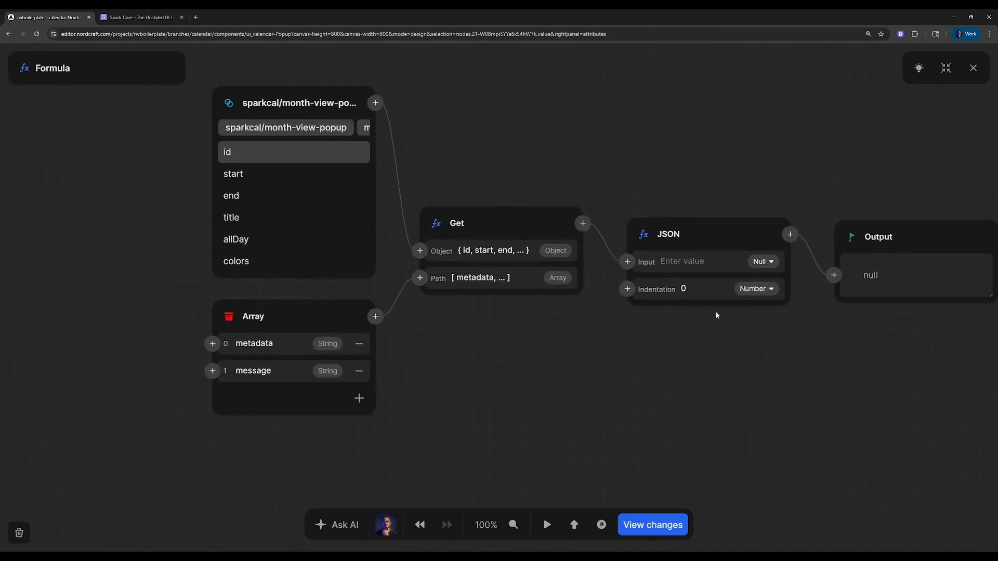
Clear the path array's second item, re-enter it as message, and close the formula editor
click(283, 366)
key(ctrl+BackSpace)
click(473, 354)
click(299, 377)
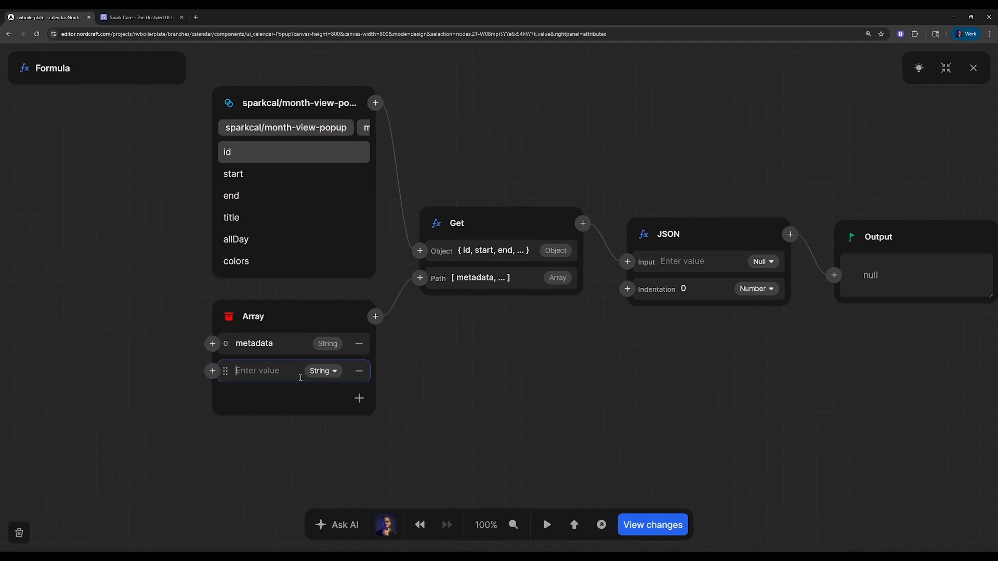
text(message)
click(565, 368)
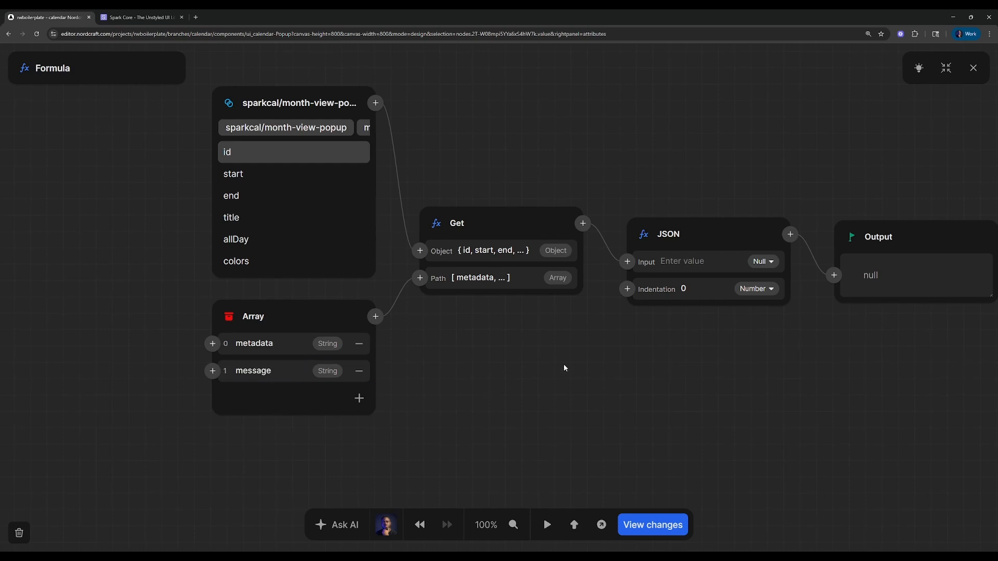
click(973, 69)
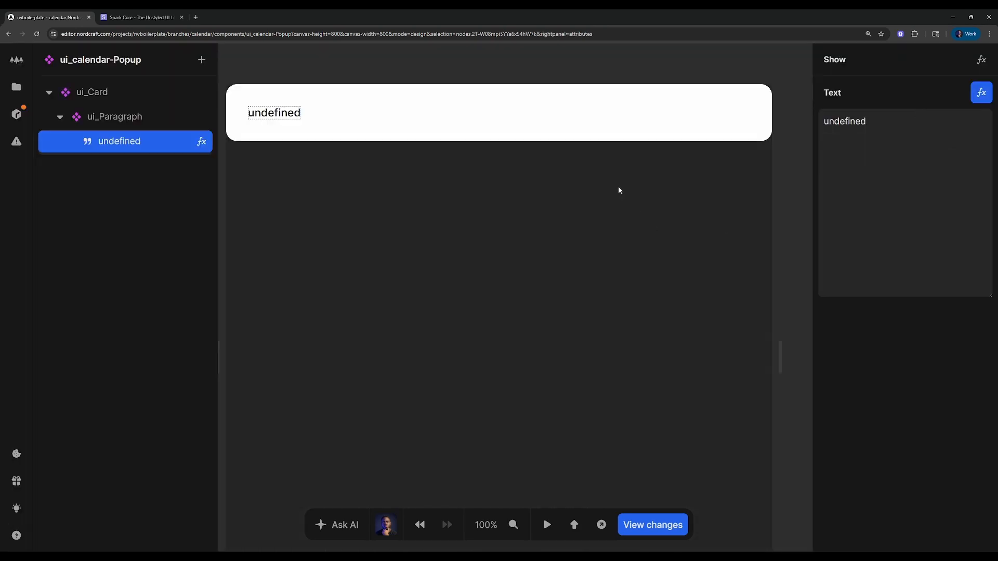
Return to the ui_Calender component and test the popup by opening the event on day 28 in test mode
click(350, 204)
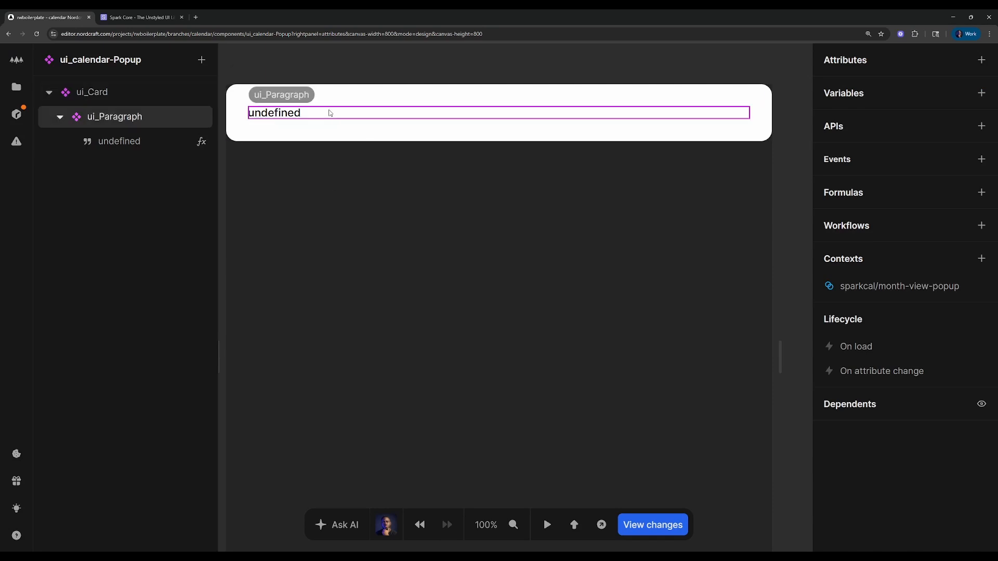
key(alt+Left)
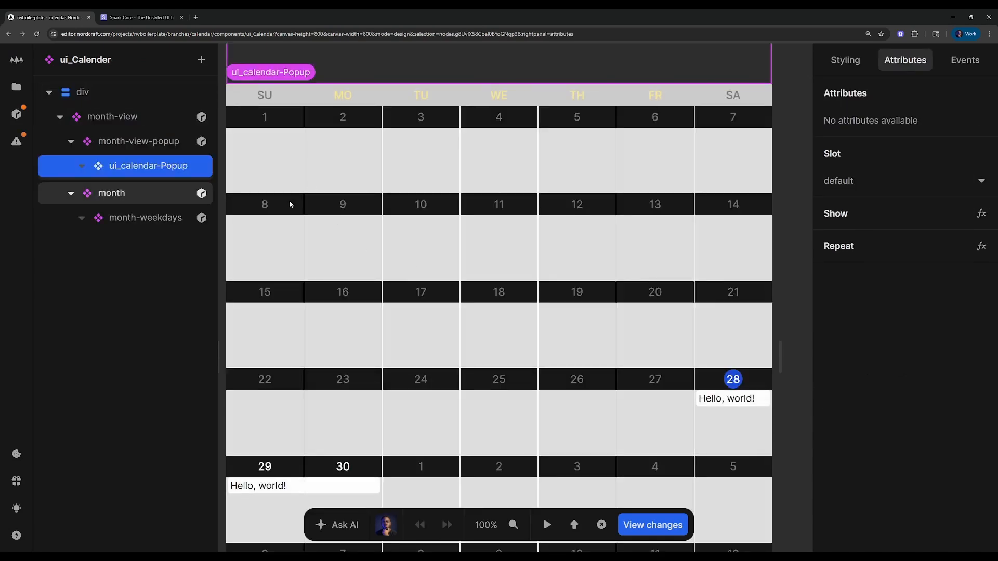
scroll(443, 191, down, 1)
scroll(445, 192, down, 1)
click(743, 304)
key(t)
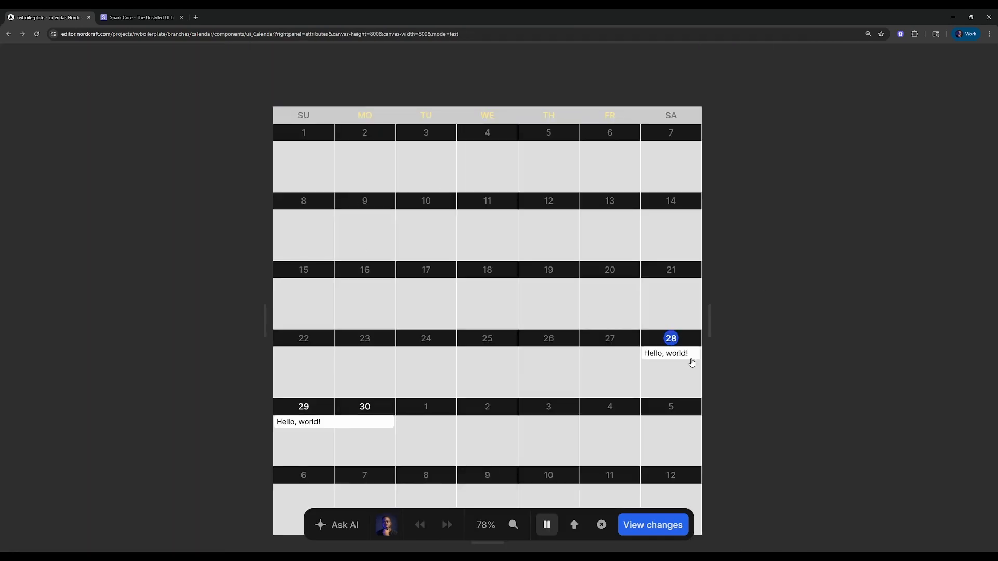
click(667, 359)
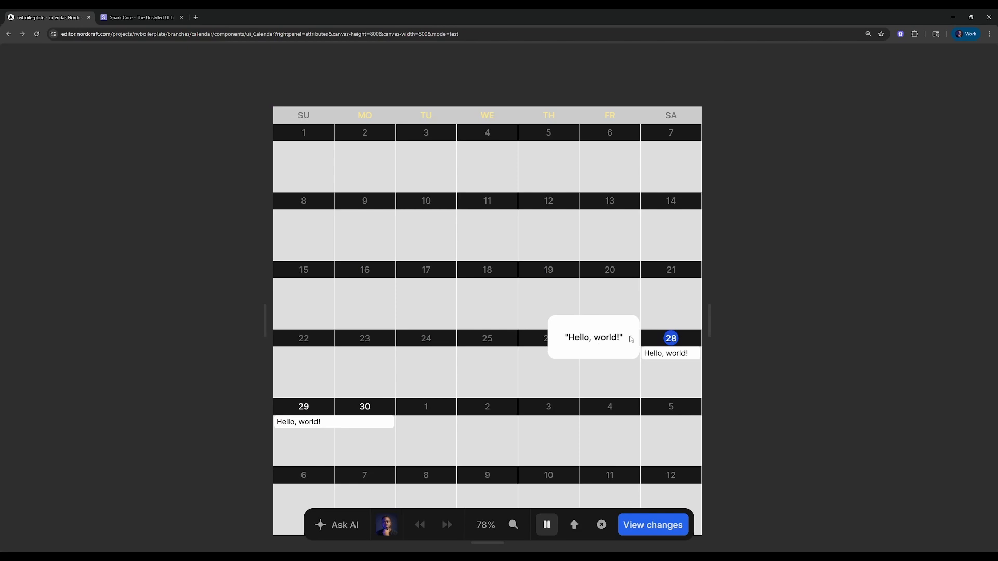
key(t)
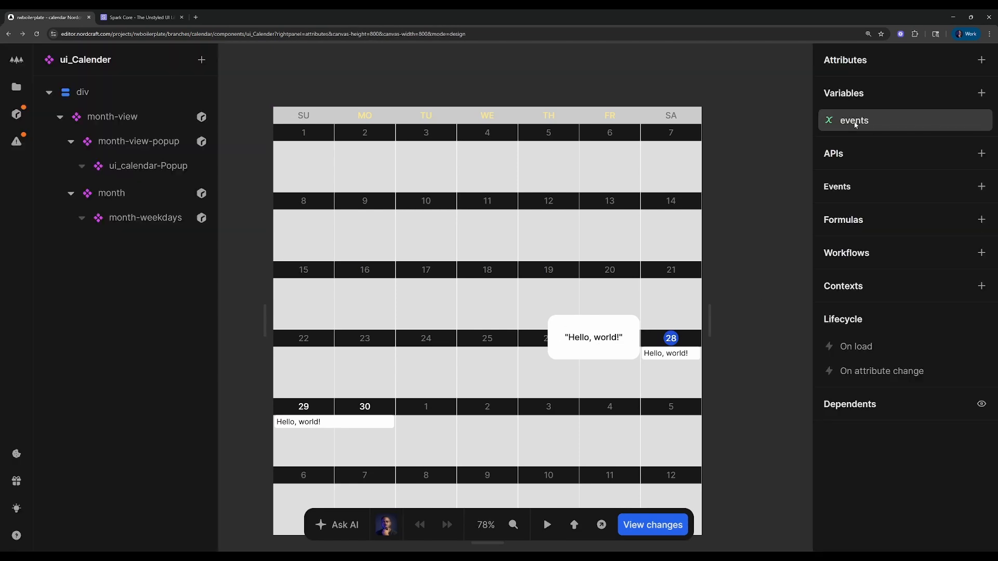
In the events variable's initial-value formula, set the metadata object's message to "I am here!" and close the editors
click(853, 120)
click(784, 161)
scroll(422, 405, down, 13)
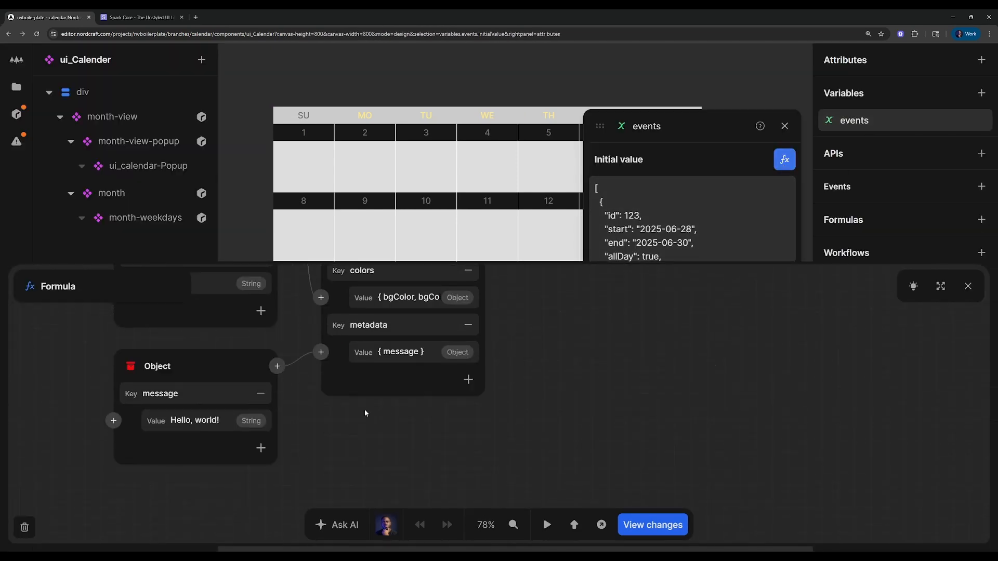
scroll(202, 360, up, 1)
click(215, 382)
key(ctrl+a)
text(I am)
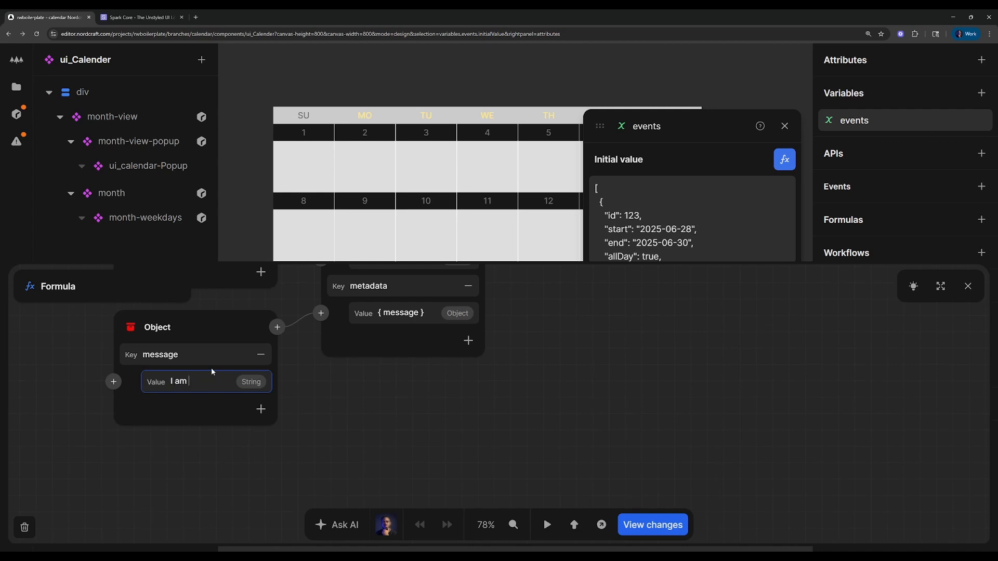
click(968, 286)
click(785, 126)
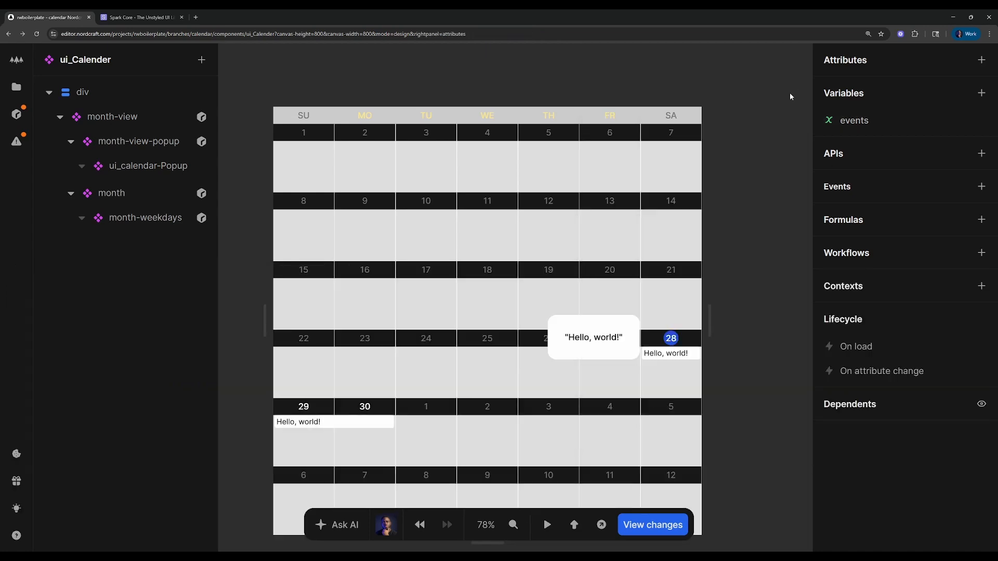
Test the calendar again by opening the day 28 event's popup to check the edited message, and leave test mode
scroll(680, 310, down, 3)
key(t)
click(666, 201)
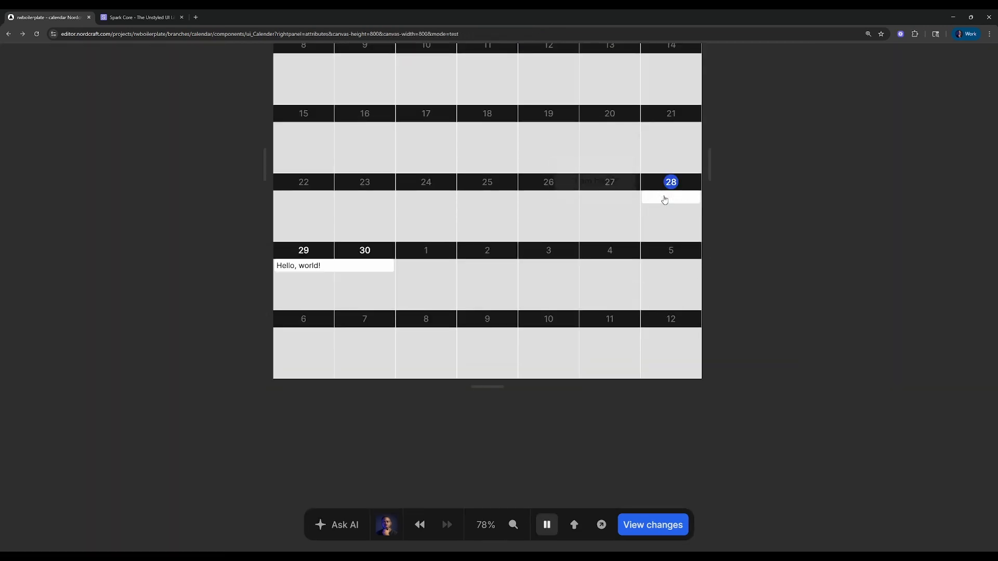
click(664, 199)
key(t)
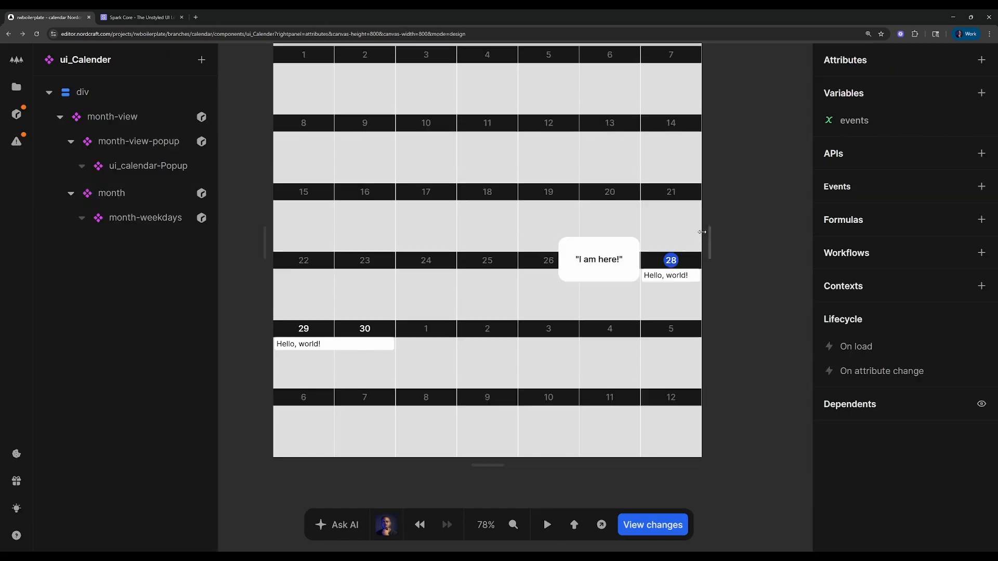